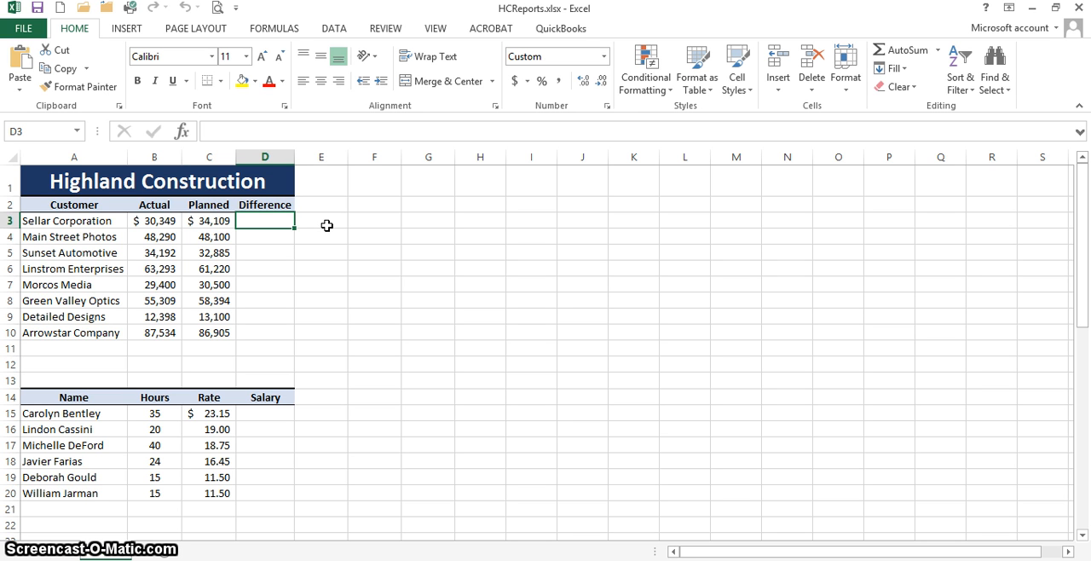
Step: Enter the formula =C3-B3 in cell D3 to calculate the planned minus actual difference for Sellar Corporation
{"action": "type", "text": "="}
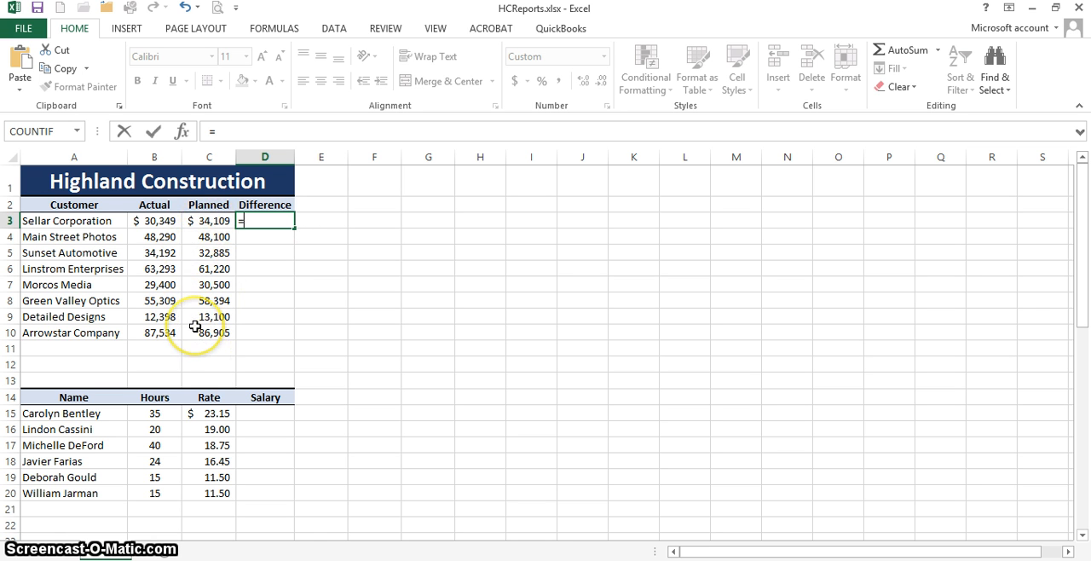
{"action": "left_click", "coordinate": [215, 220]}
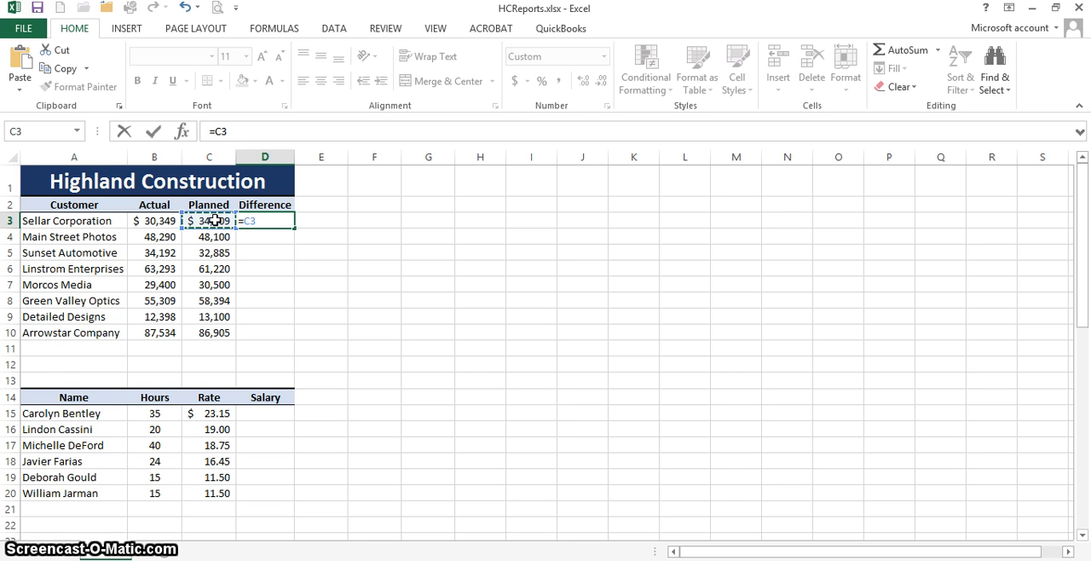
{"action": "type", "text": "-"}
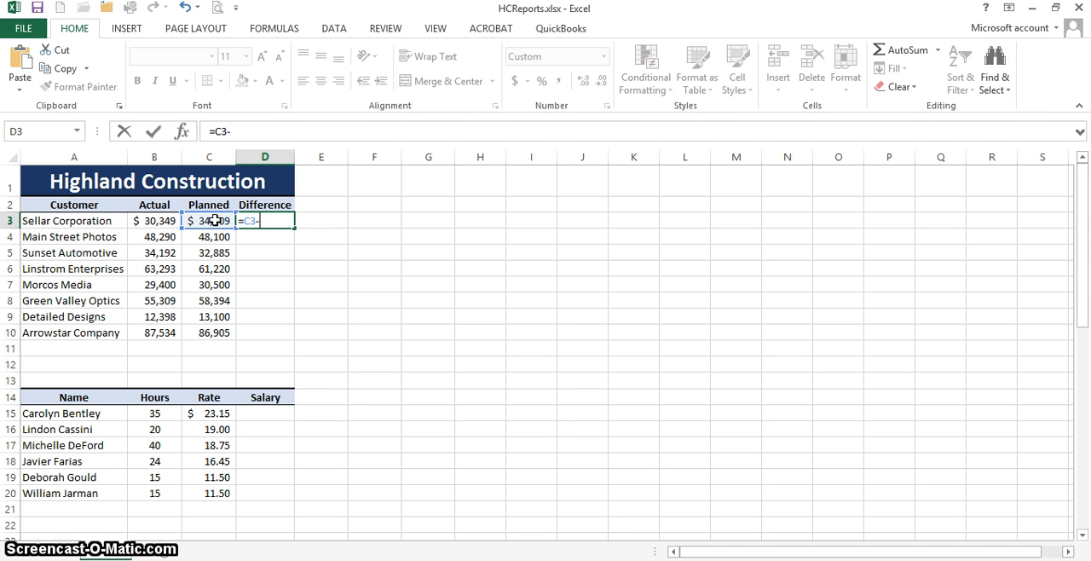
{"action": "left_click", "coordinate": [139, 220]}
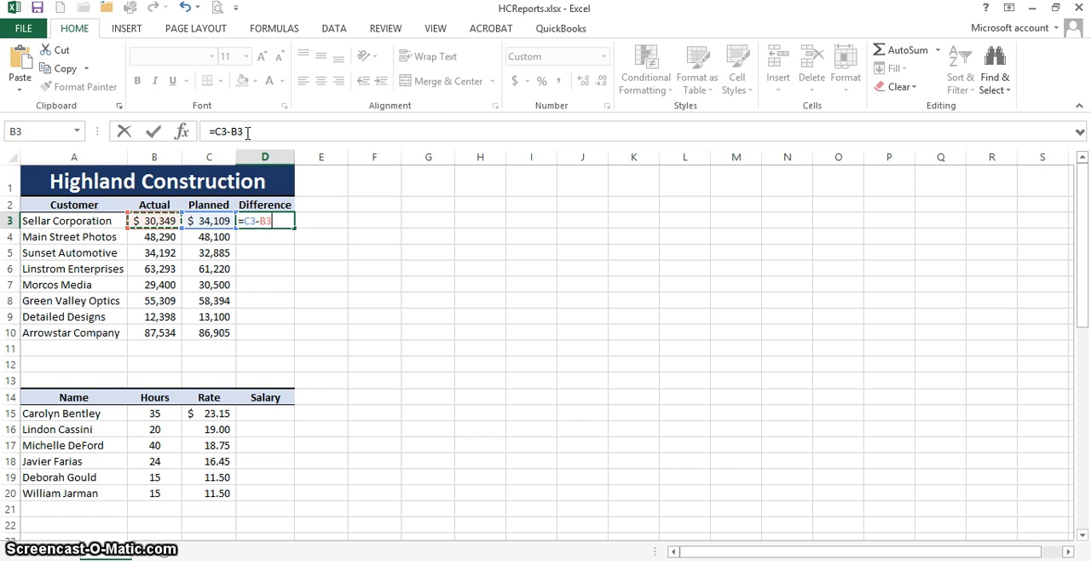
{"action": "left_click", "coordinate": [211, 136]}
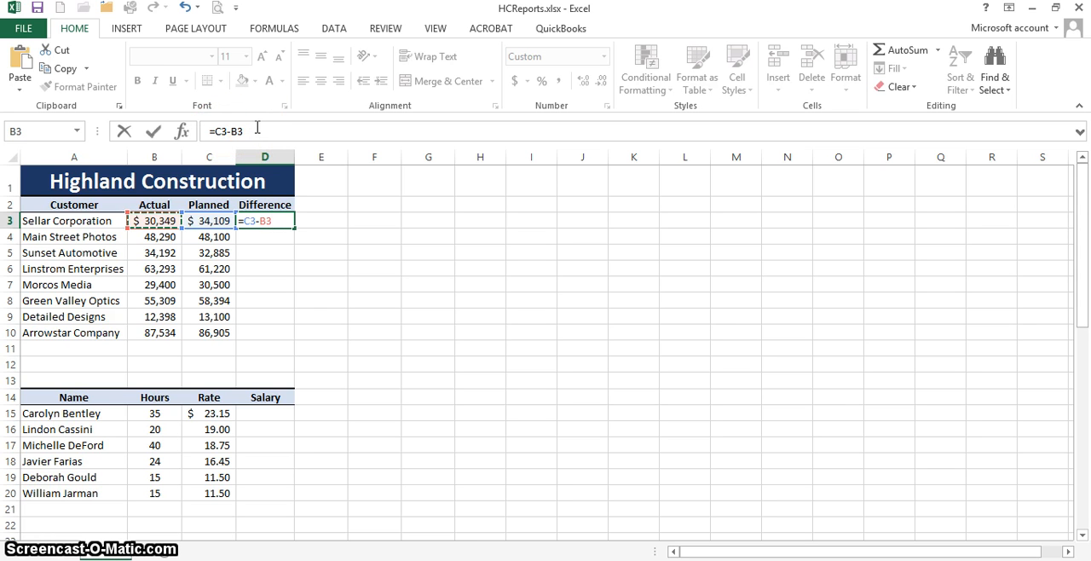
{"action": "key", "text": "Return"}
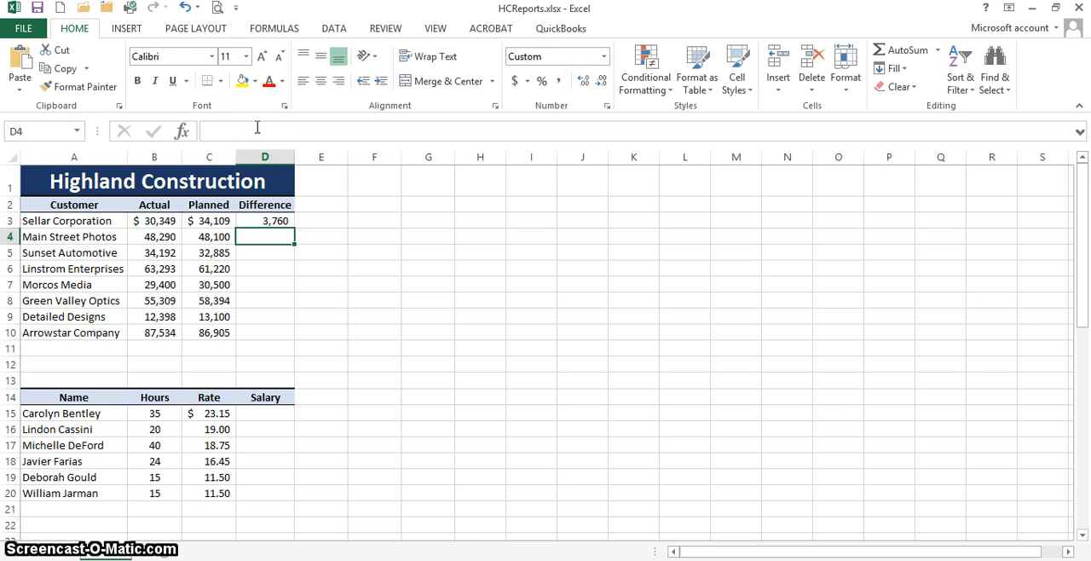
Step: Fill the difference formula from D3 down through D10 for the remaining customers
{"action": "left_click", "coordinate": [251, 221]}
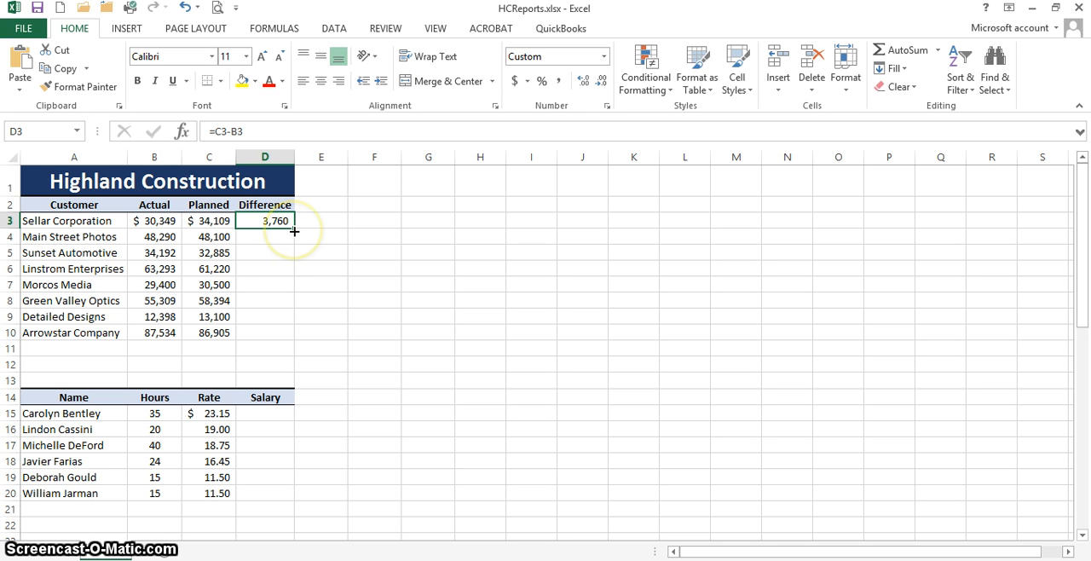
{"action": "left_click_drag", "start_coordinate": [294, 231], "coordinate": [291, 343]}
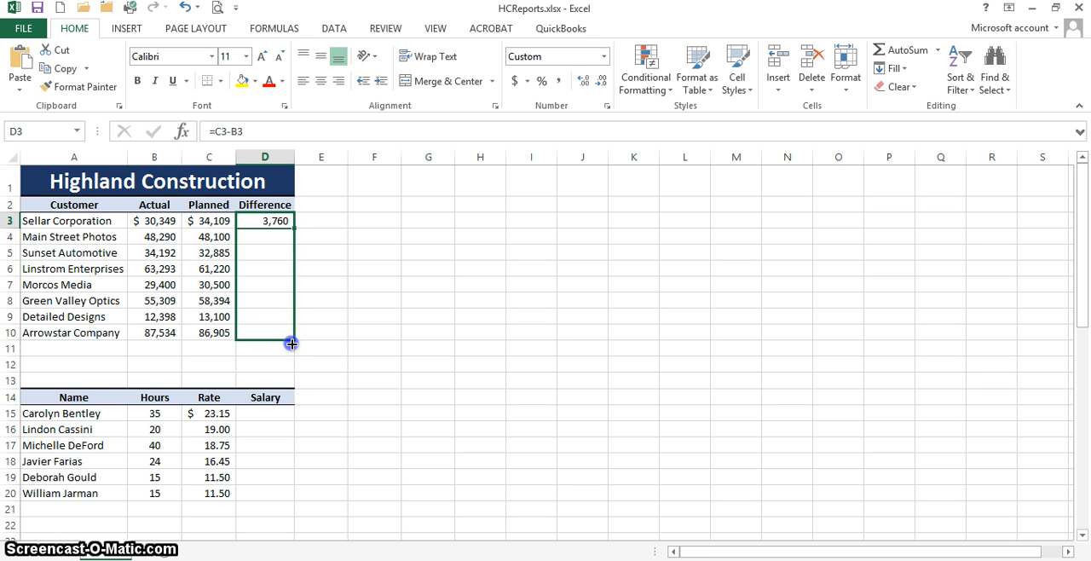
{"action": "left_click_drag", "start_coordinate": [292, 343], "coordinate": [293, 343]}
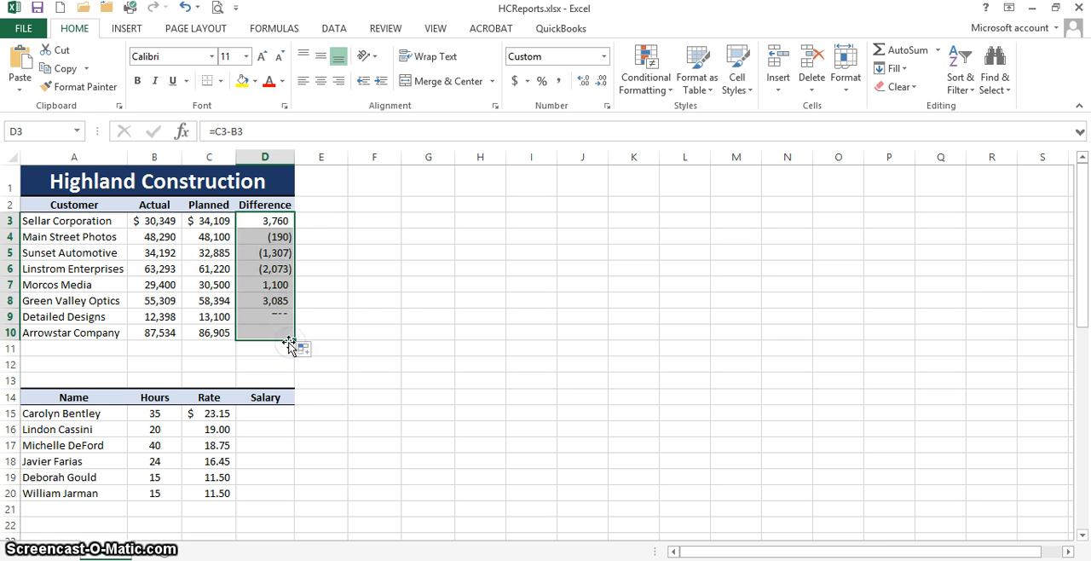
Step: Examine the formulas in Difference cells D3, D4 and D5 to compare their relative cell references
{"action": "left_click", "coordinate": [272, 220]}
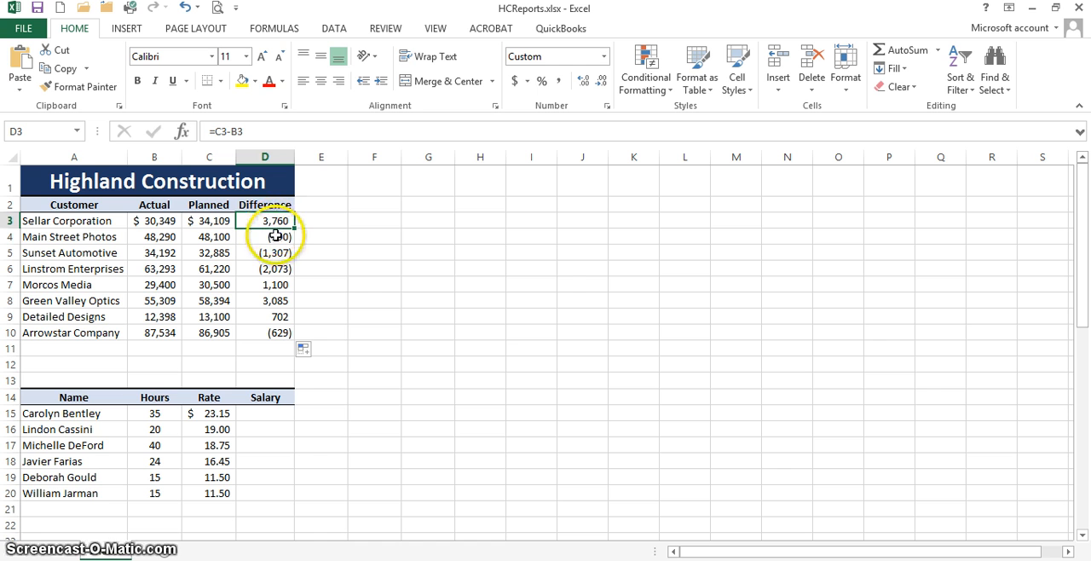
{"action": "left_click", "coordinate": [276, 236]}
{"action": "left_click", "coordinate": [268, 220]}
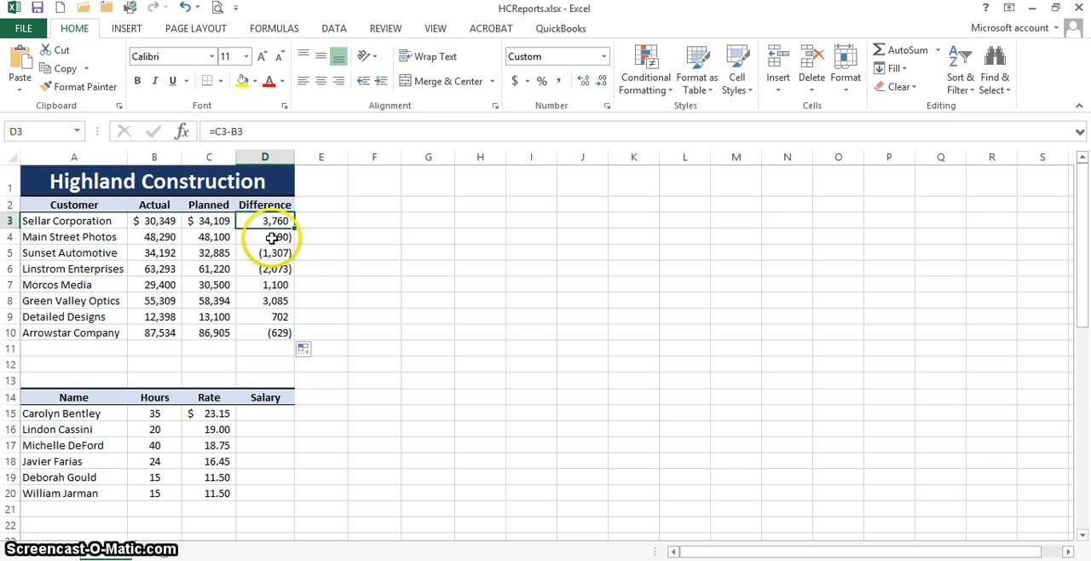
{"action": "left_click", "coordinate": [271, 238]}
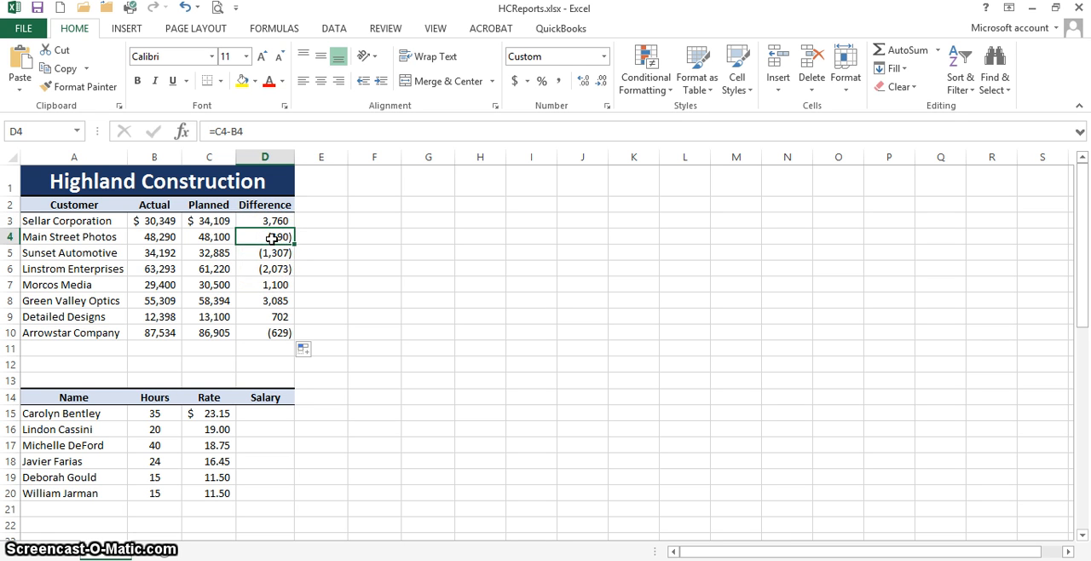
{"action": "left_click", "coordinate": [271, 255]}
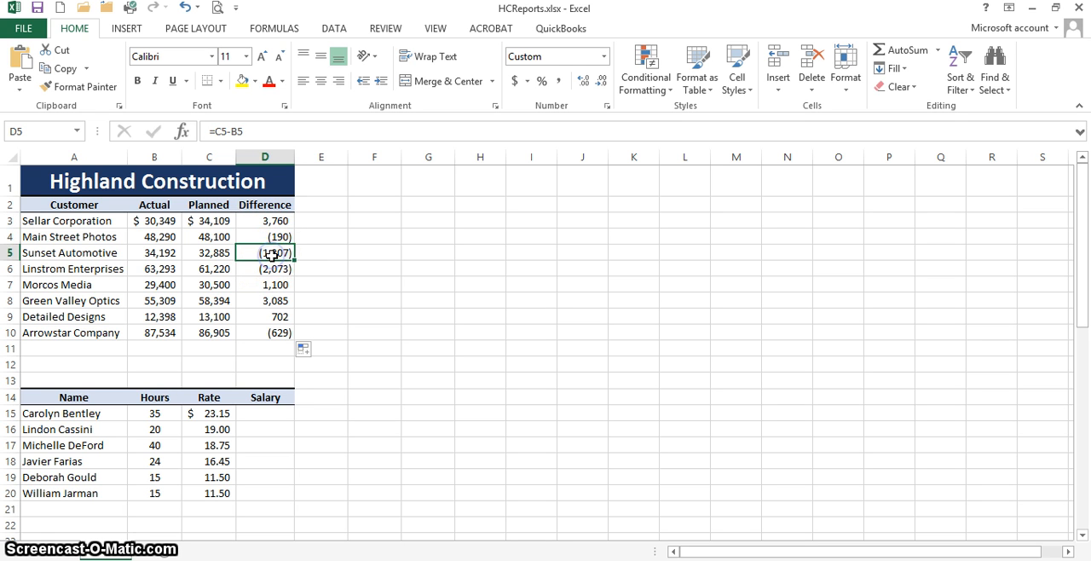
{"action": "left_click", "coordinate": [288, 248]}
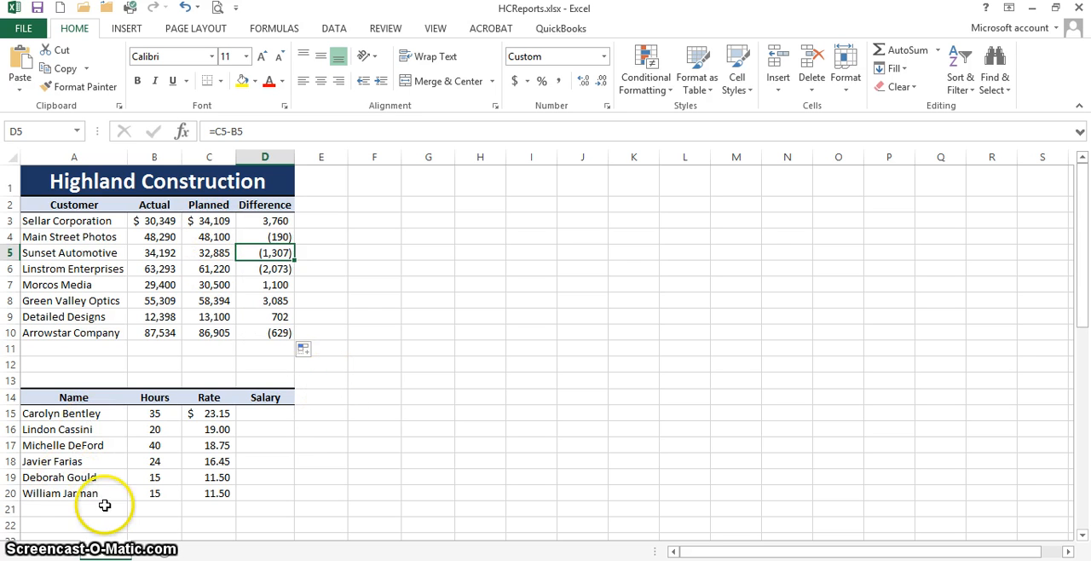
Step: List the operator symbols *, - and + in cells J3, J4 and J5
{"action": "left_click", "coordinate": [596, 221]}
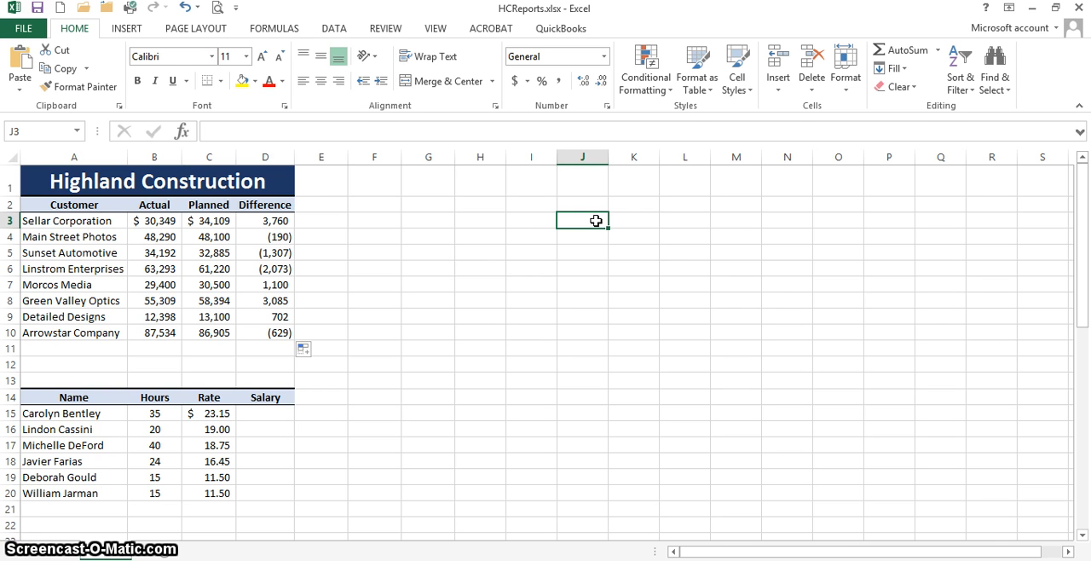
{"action": "type", "text": "*"}
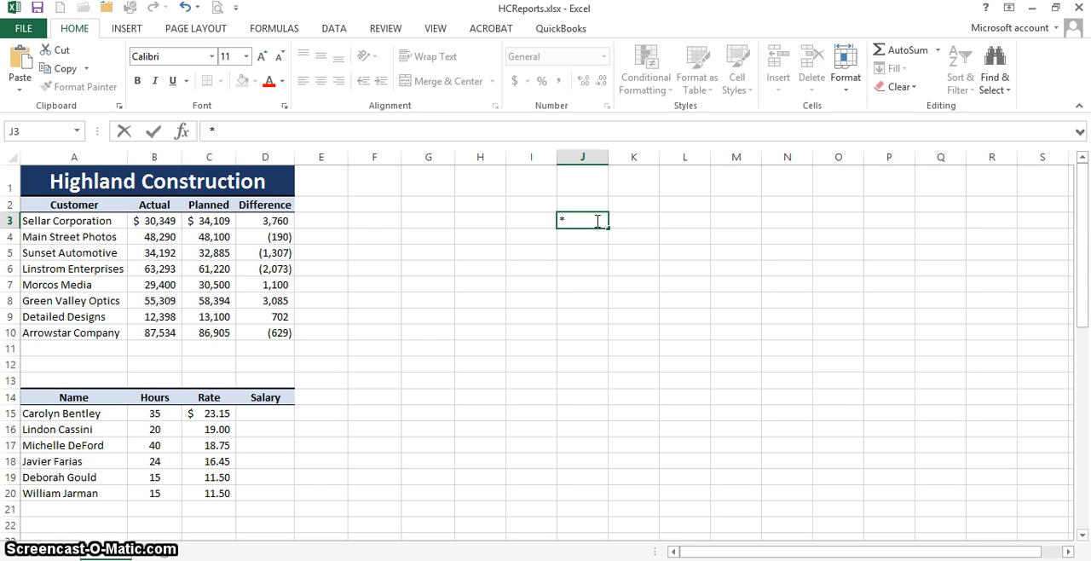
{"action": "left_click", "coordinate": [583, 237]}
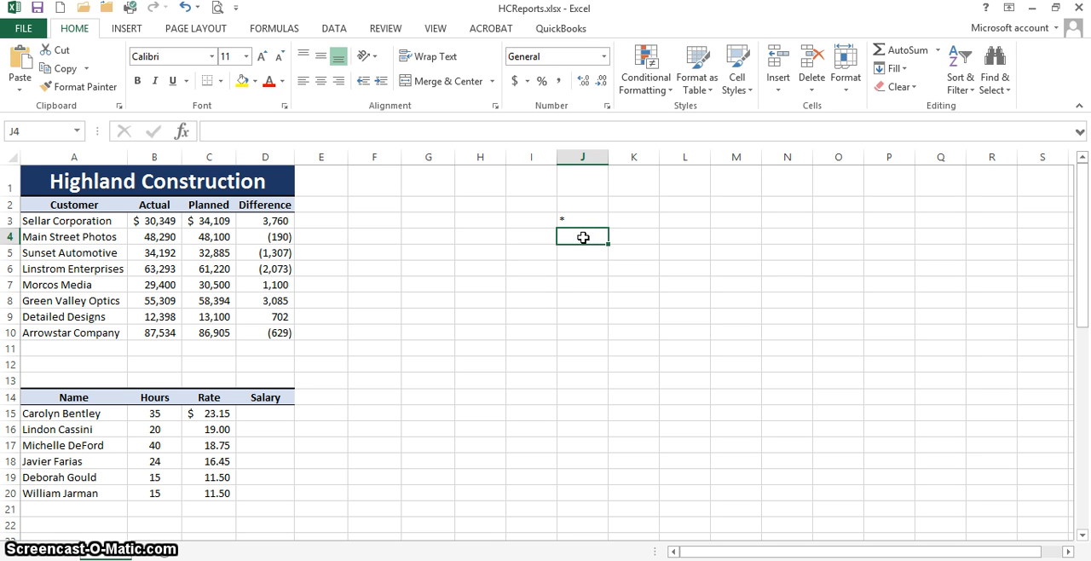
{"action": "type", "text": "-"}
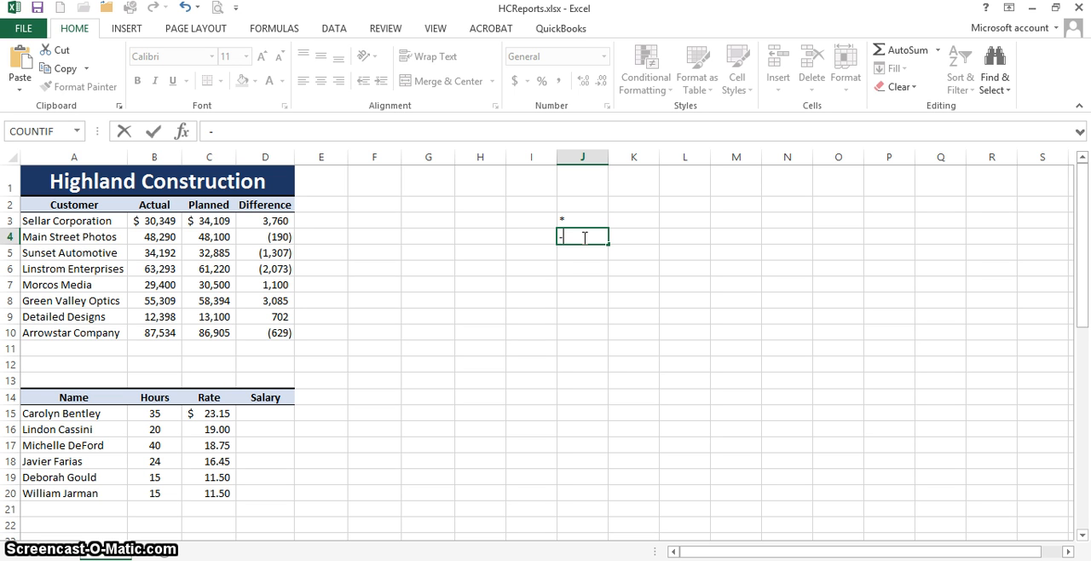
{"action": "key", "text": "Return"}
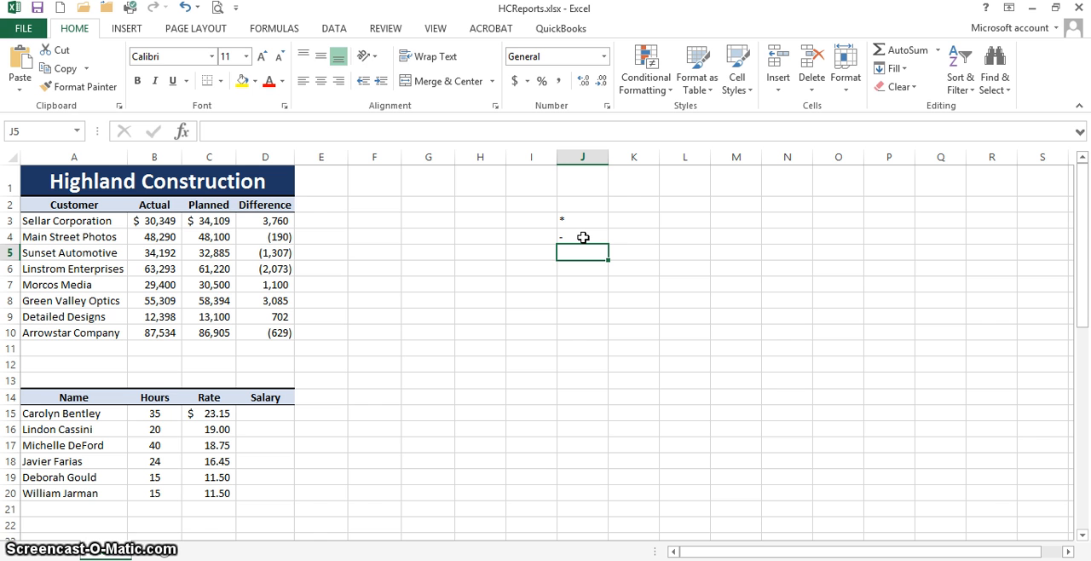
{"action": "type", "text": "+"}
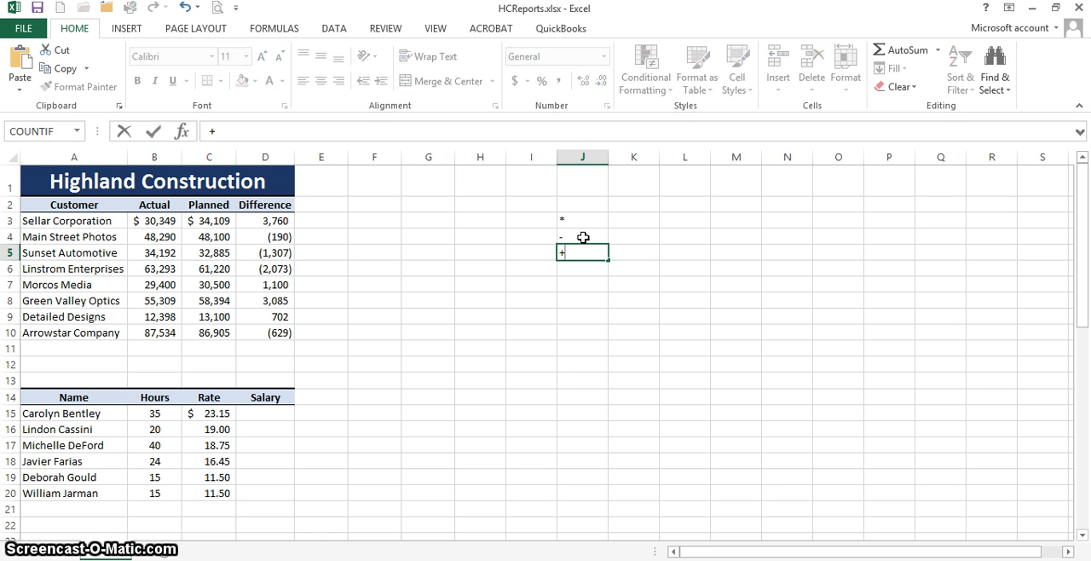
{"action": "key", "text": "Return"}
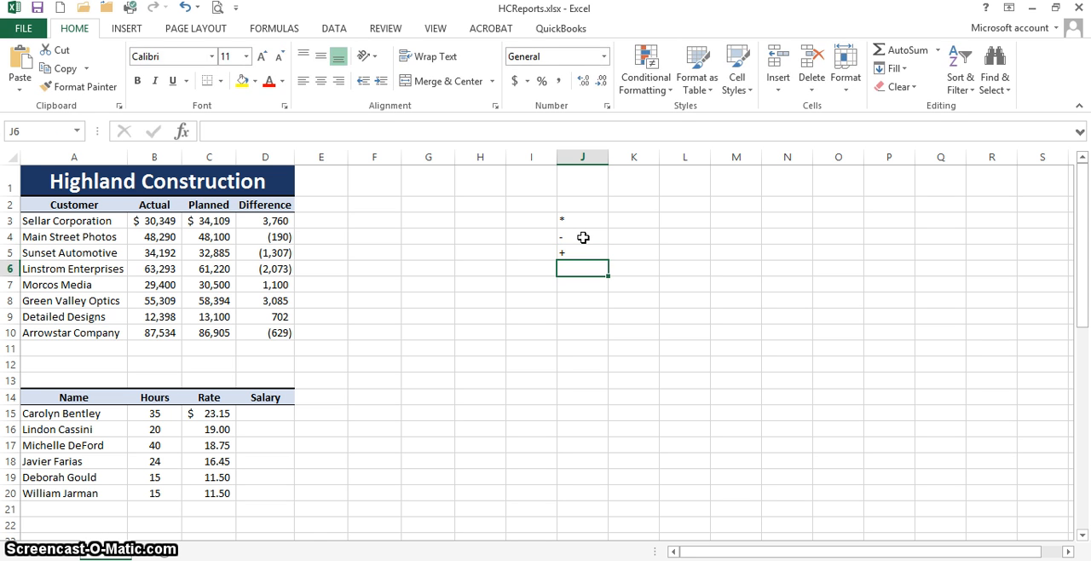
{"action": "key", "text": "alt"}
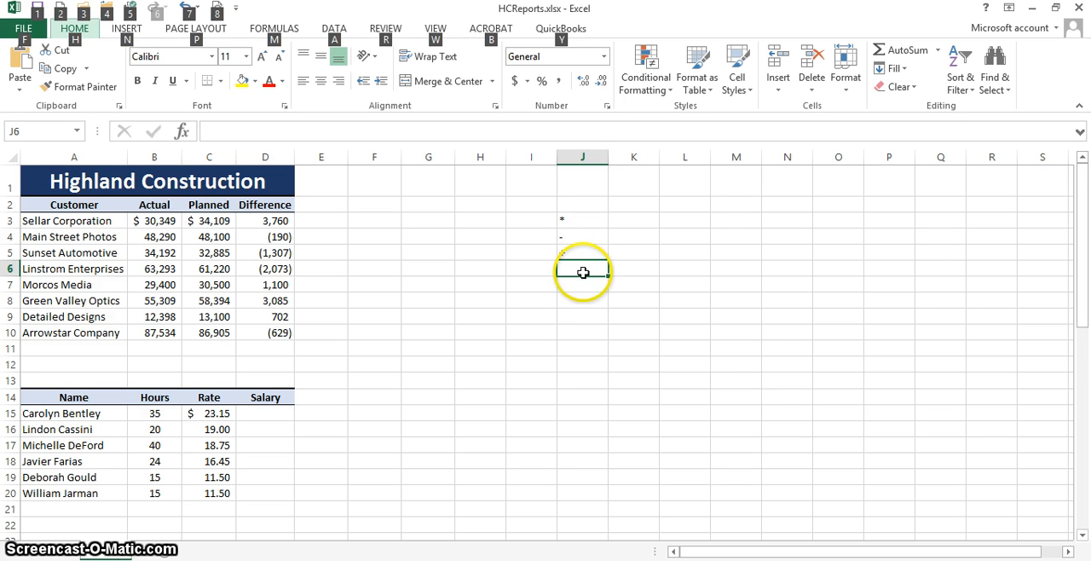
{"action": "left_click", "coordinate": [583, 272]}
{"action": "key", "text": "alt"}
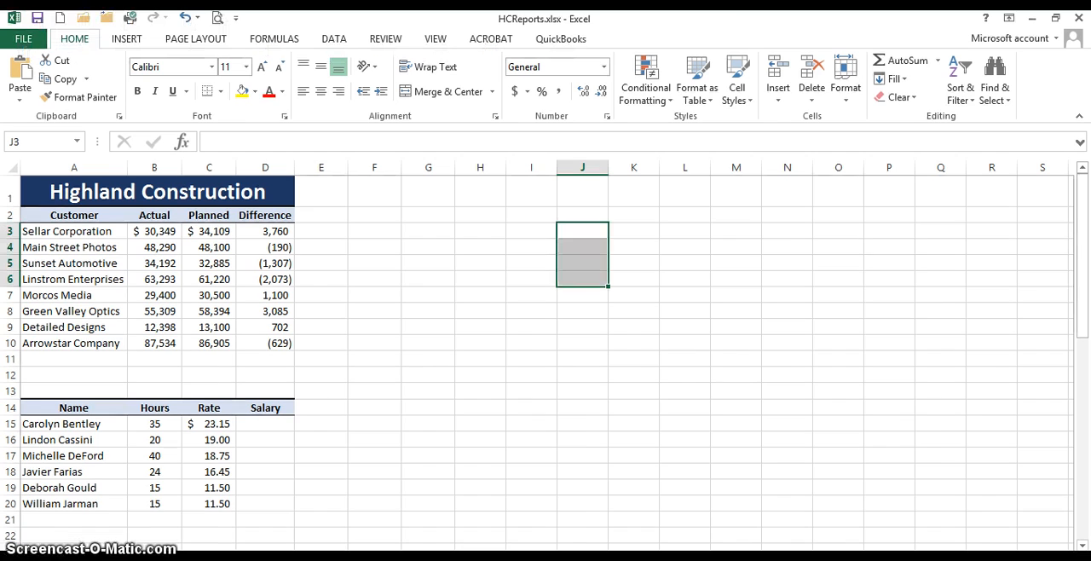
Step: Calculate the first salary in D15 with the formula =B15*C15 and fill it down through D20
{"action": "left_click_drag", "start_coordinate": [1081, 264], "coordinate": [1087, 367]}
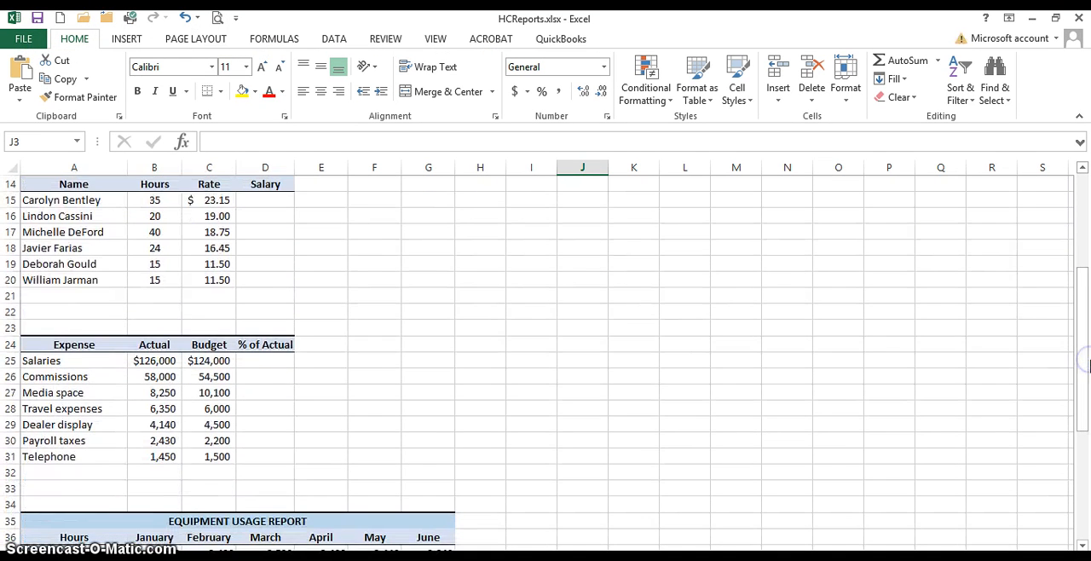
{"action": "left_click", "coordinate": [275, 198]}
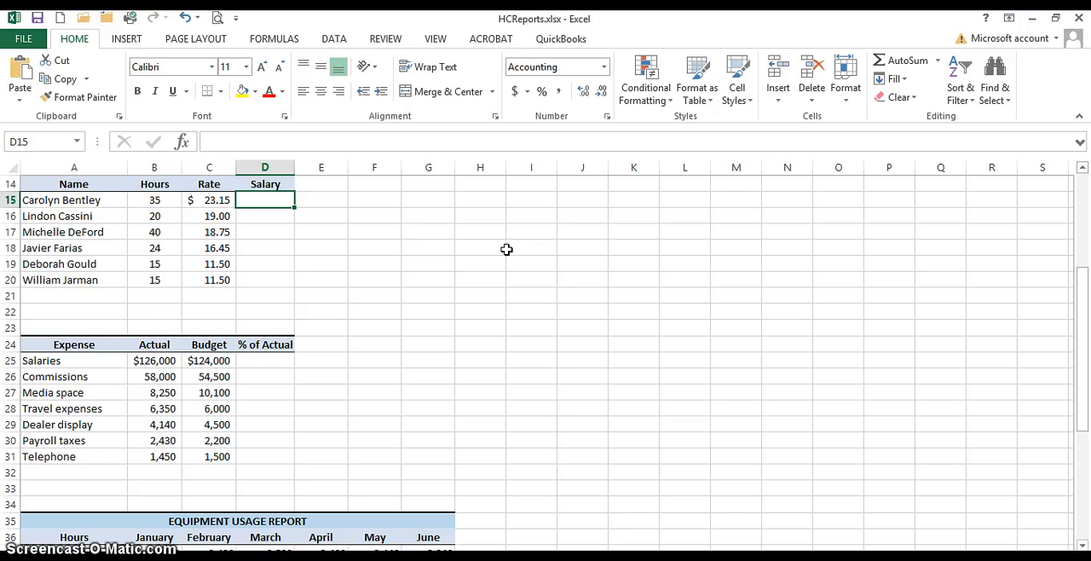
{"action": "type", "text": "="}
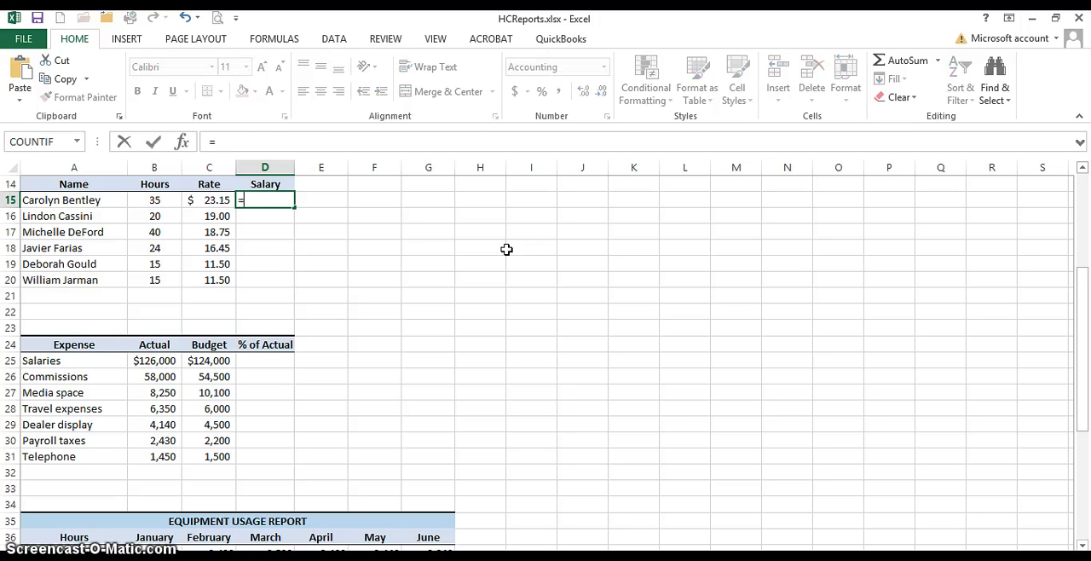
{"action": "left_click", "coordinate": [138, 200]}
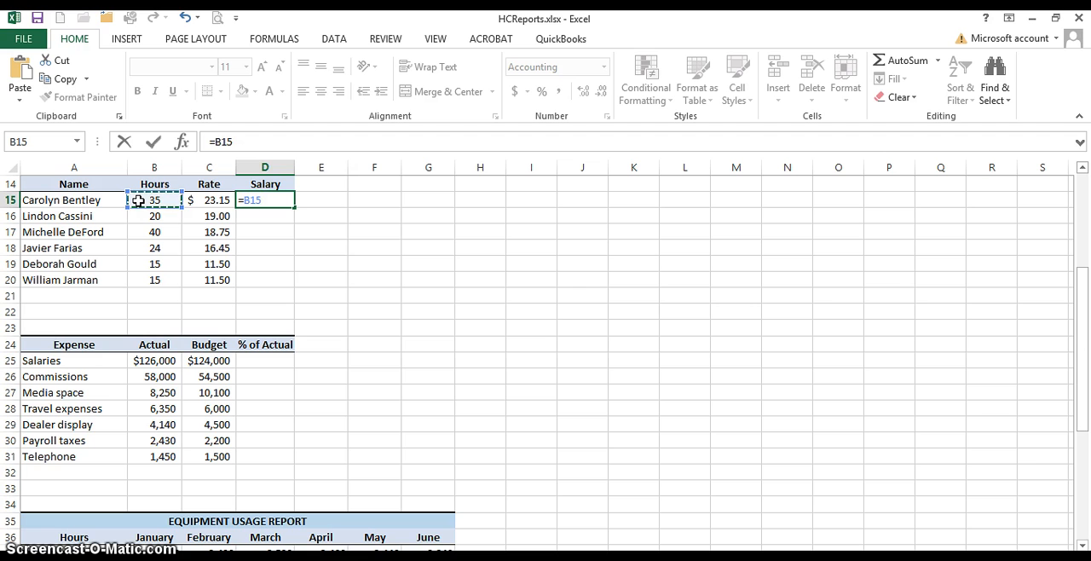
{"action": "type", "text": "*"}
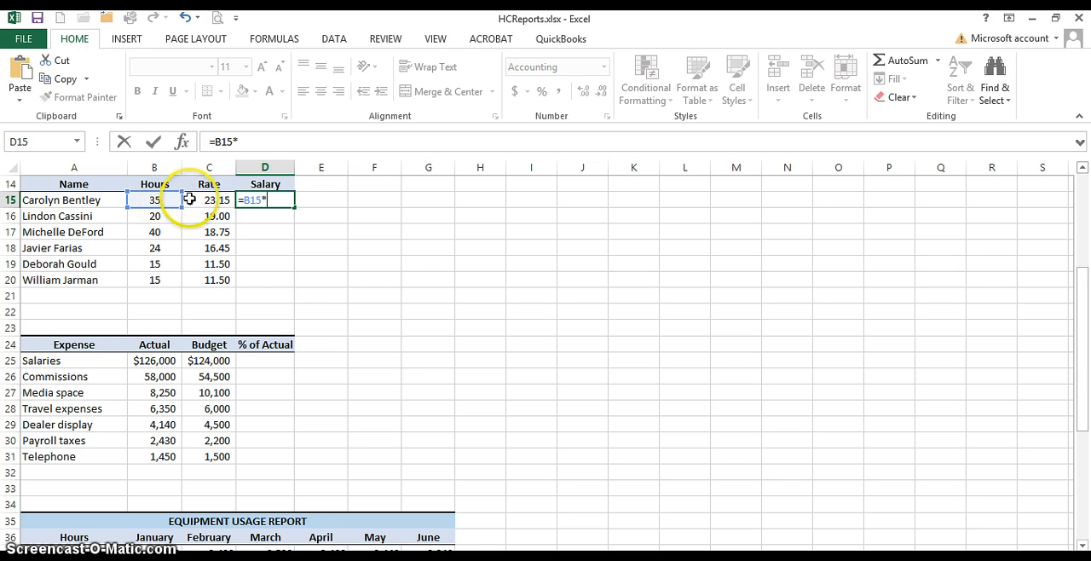
{"action": "left_click", "coordinate": [210, 199]}
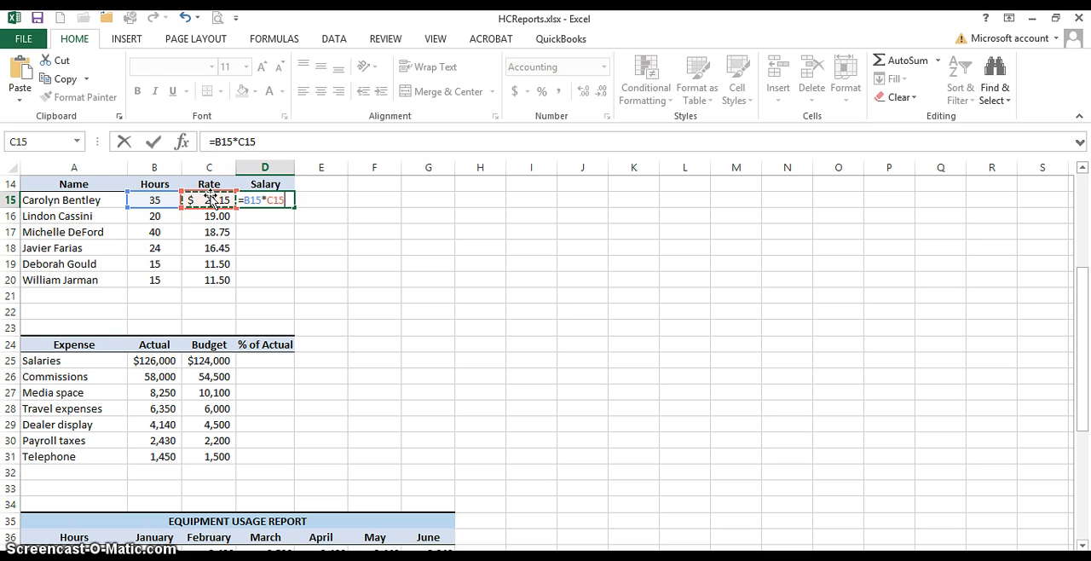
{"action": "key", "text": "Return"}
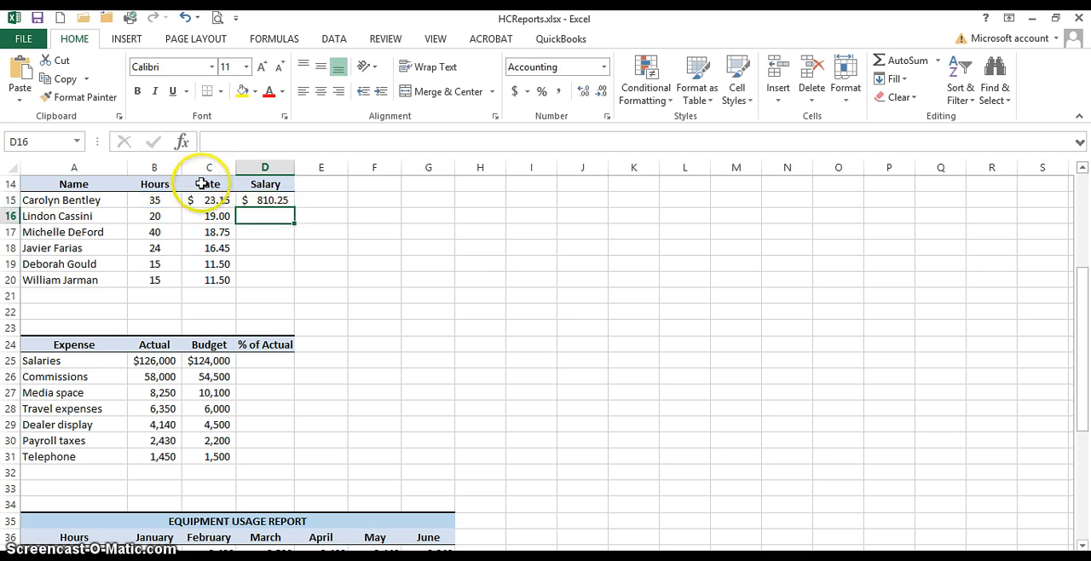
{"action": "left_click", "coordinate": [244, 199]}
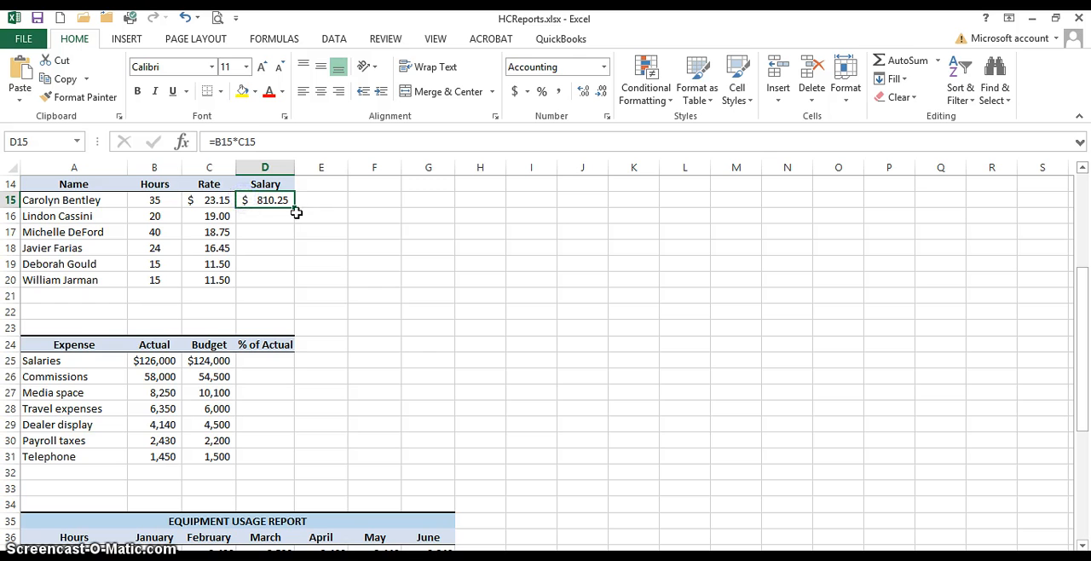
{"action": "left_click_drag", "start_coordinate": [294, 206], "coordinate": [298, 294]}
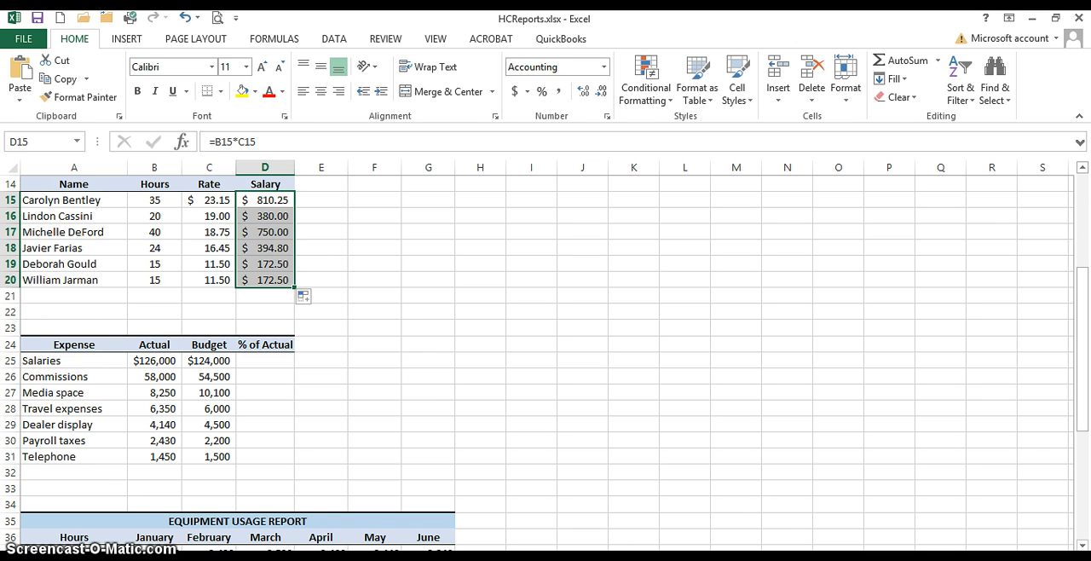
Step: Calculate the first % of Actual in D25 with the formula =C25/B25 and fill it down through D31
{"action": "left_click", "coordinate": [1082, 256]}
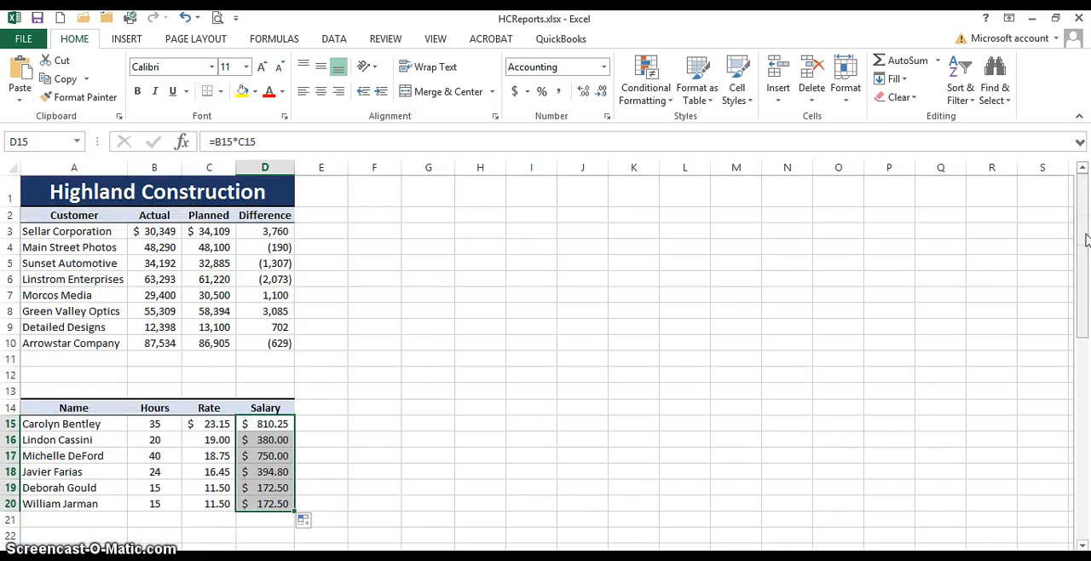
{"action": "left_click_drag", "start_coordinate": [1082, 255], "coordinate": [1087, 412]}
{"action": "left_click", "coordinate": [275, 216]}
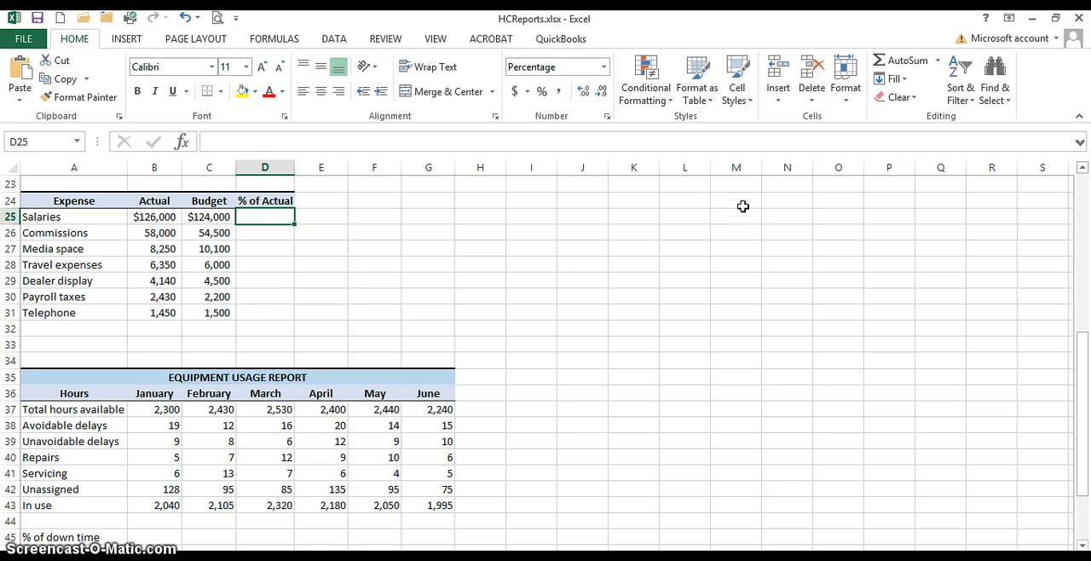
{"action": "type", "text": "="}
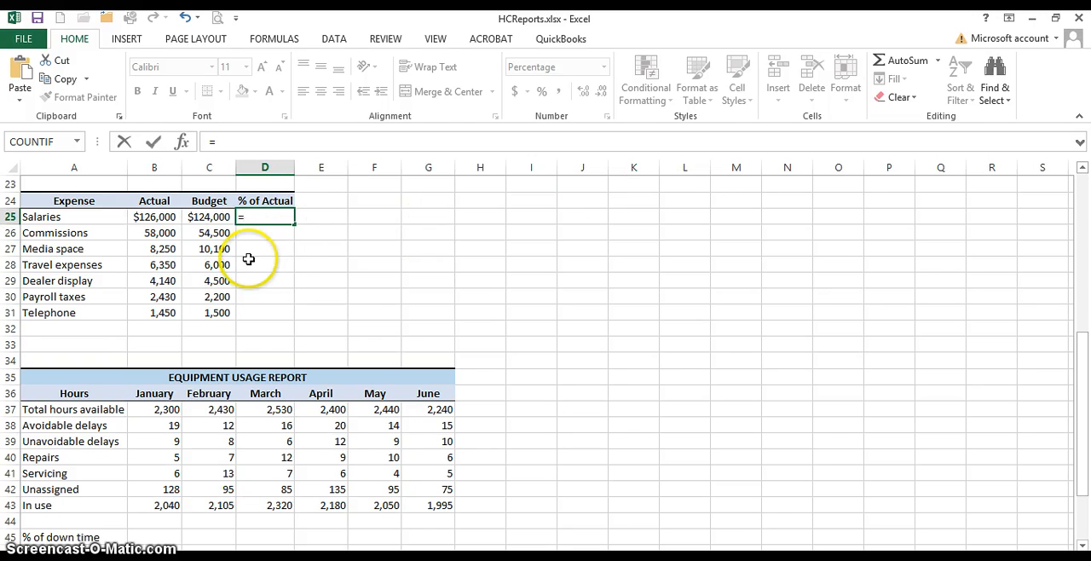
{"action": "left_click", "coordinate": [204, 217]}
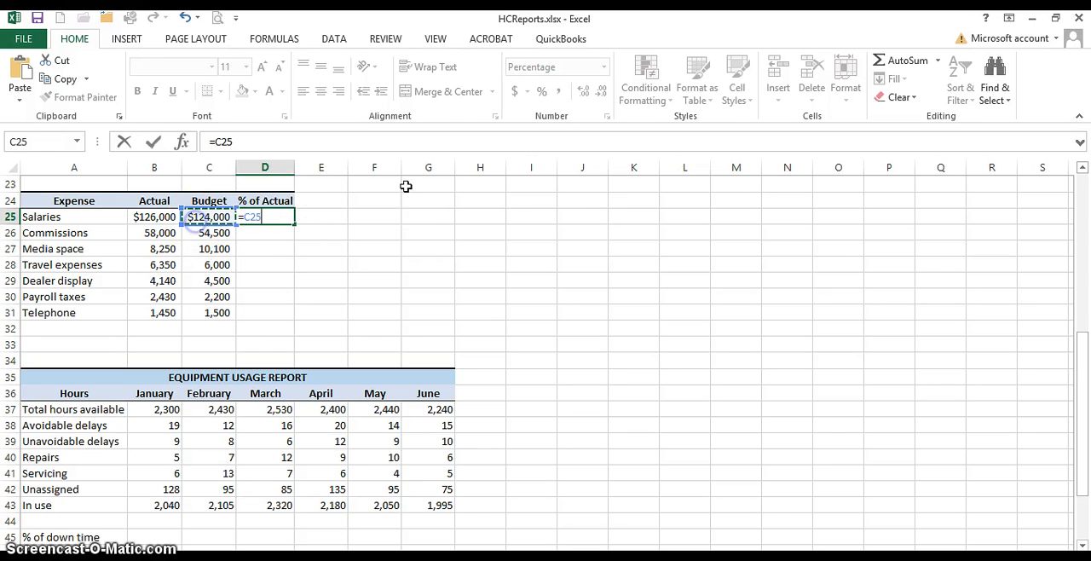
{"action": "type", "text": "/"}
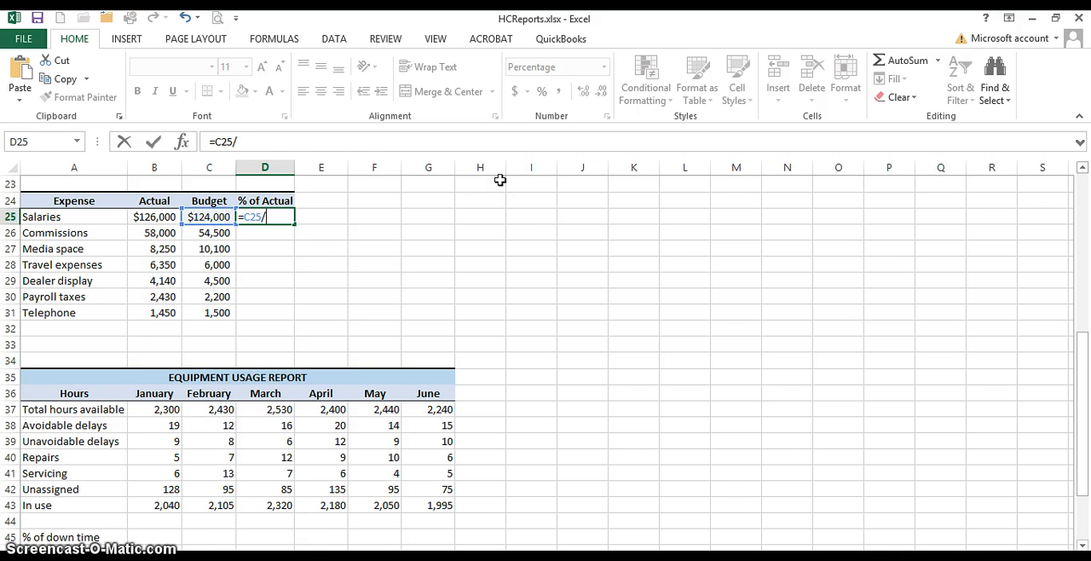
{"action": "left_click", "coordinate": [147, 218]}
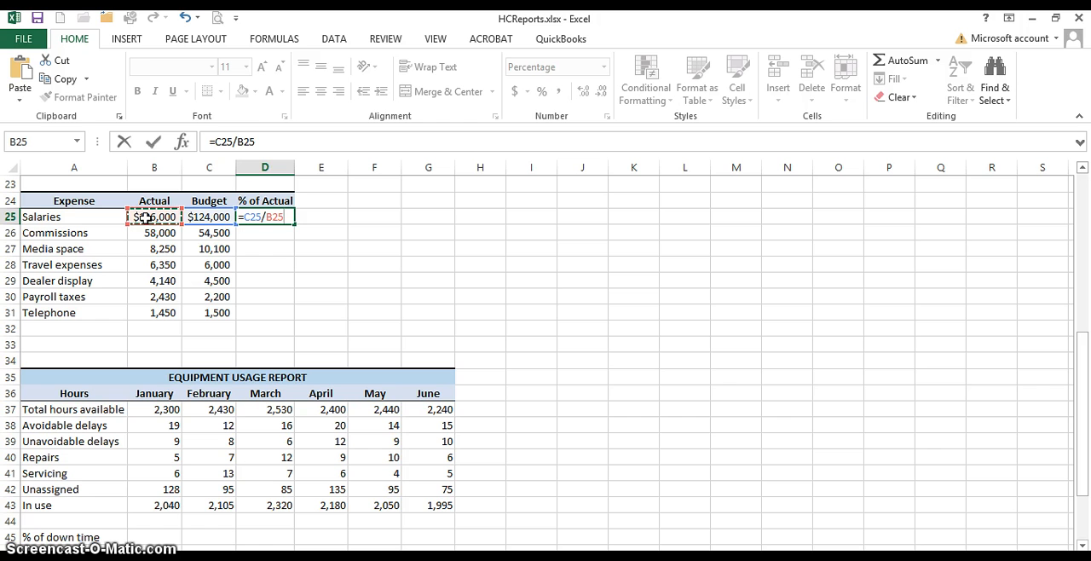
{"action": "key", "text": "Return"}
{"action": "left_click", "coordinate": [244, 218]}
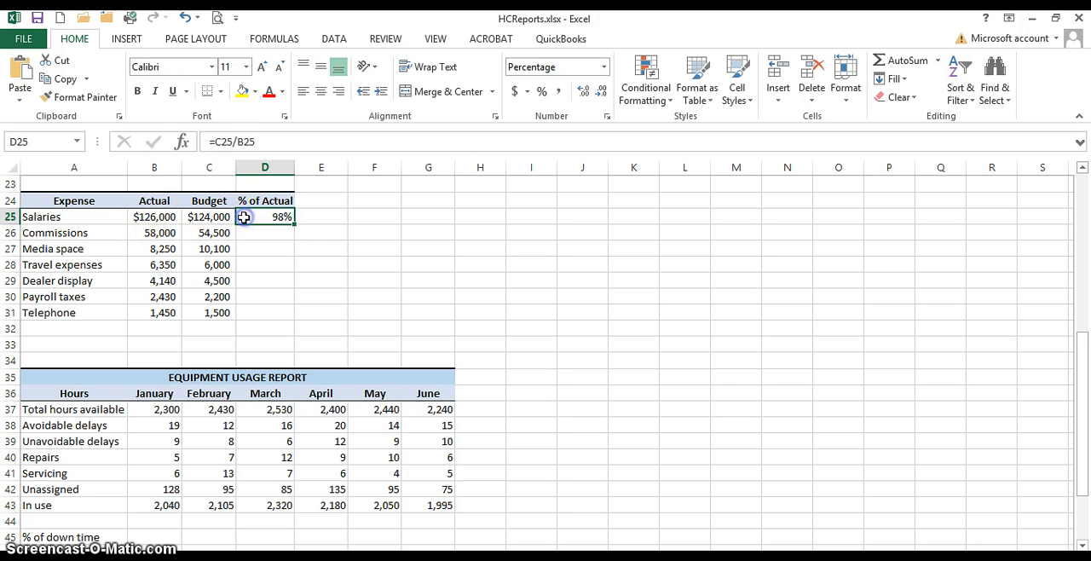
{"action": "left_click_drag", "start_coordinate": [294, 224], "coordinate": [312, 327]}
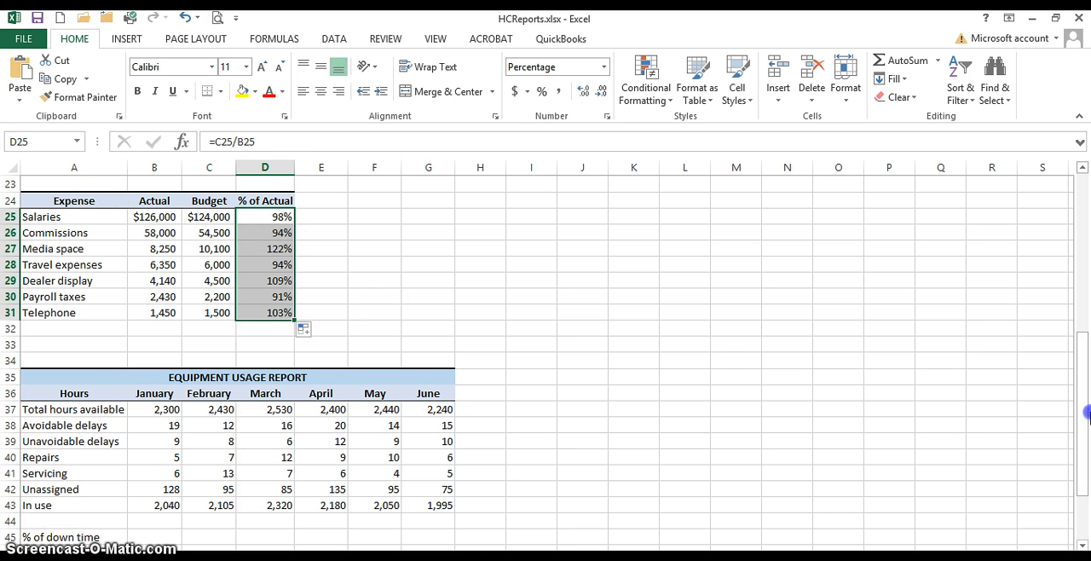
{"action": "left_click_drag", "start_coordinate": [1081, 442], "coordinate": [1080, 483]}
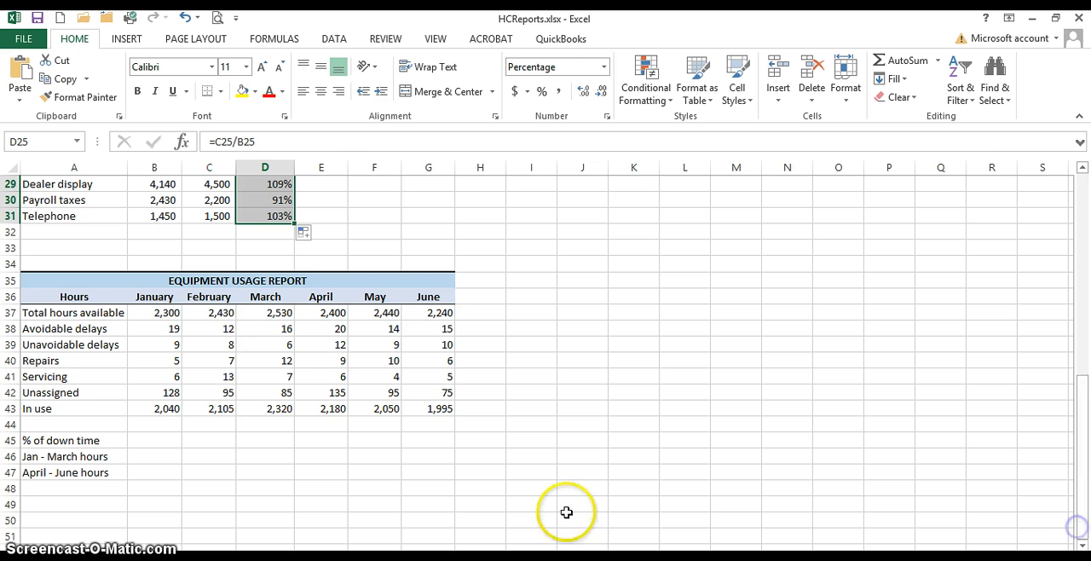
{"action": "left_click", "coordinate": [156, 439]}
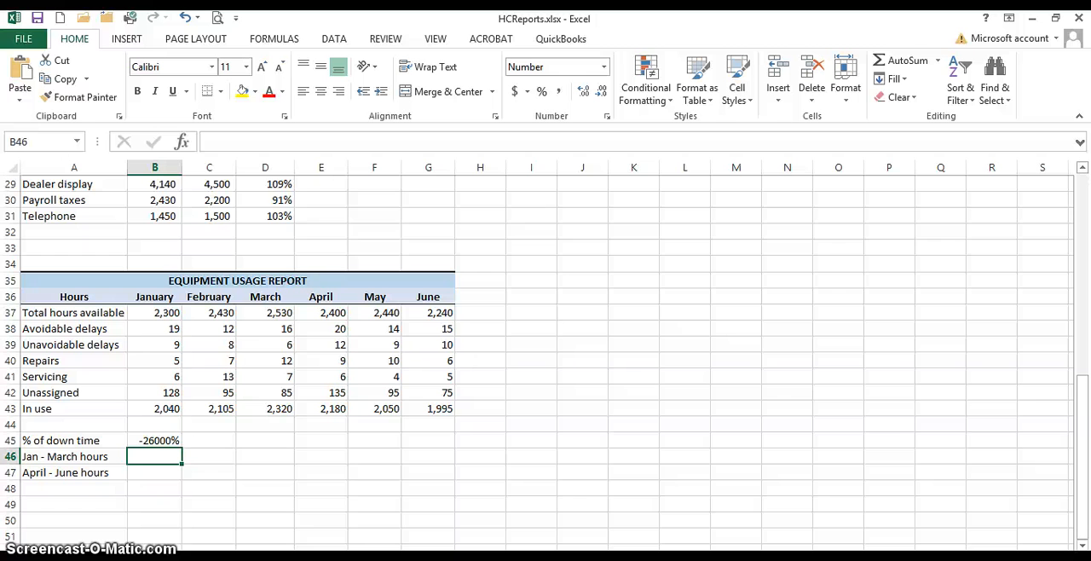
{"action": "left_click", "coordinate": [151, 439]}
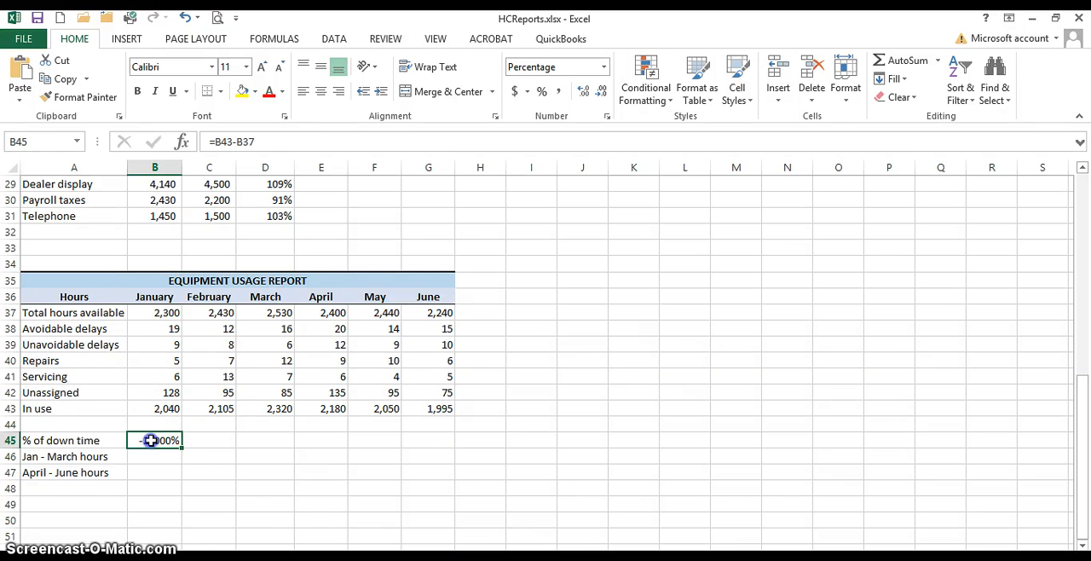
{"action": "key", "text": "Delete"}
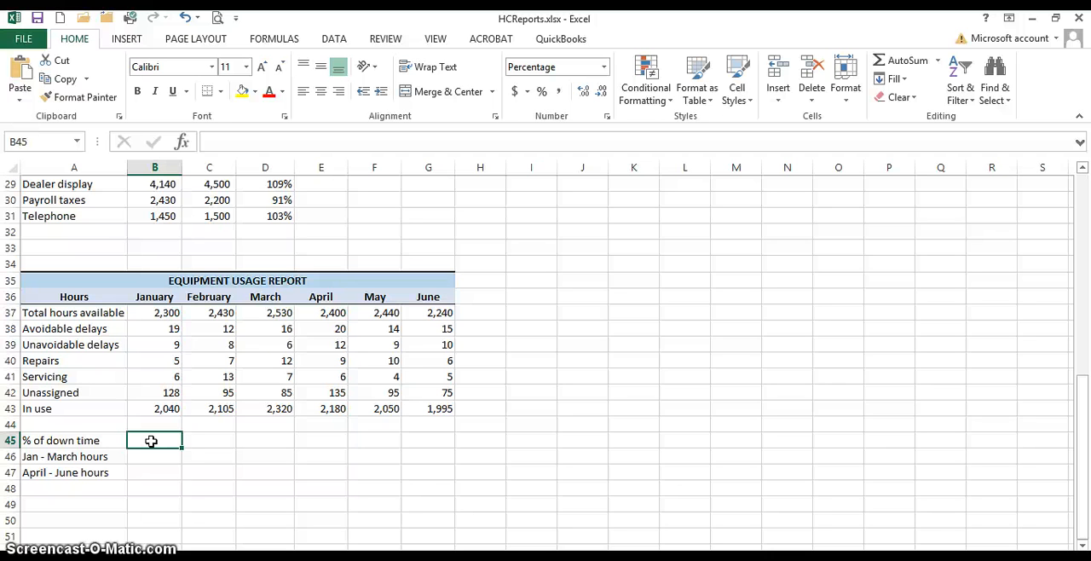
Step: Build the January % of down time formula in B45 as =B37-B43/B37
{"action": "type", "text": "="}
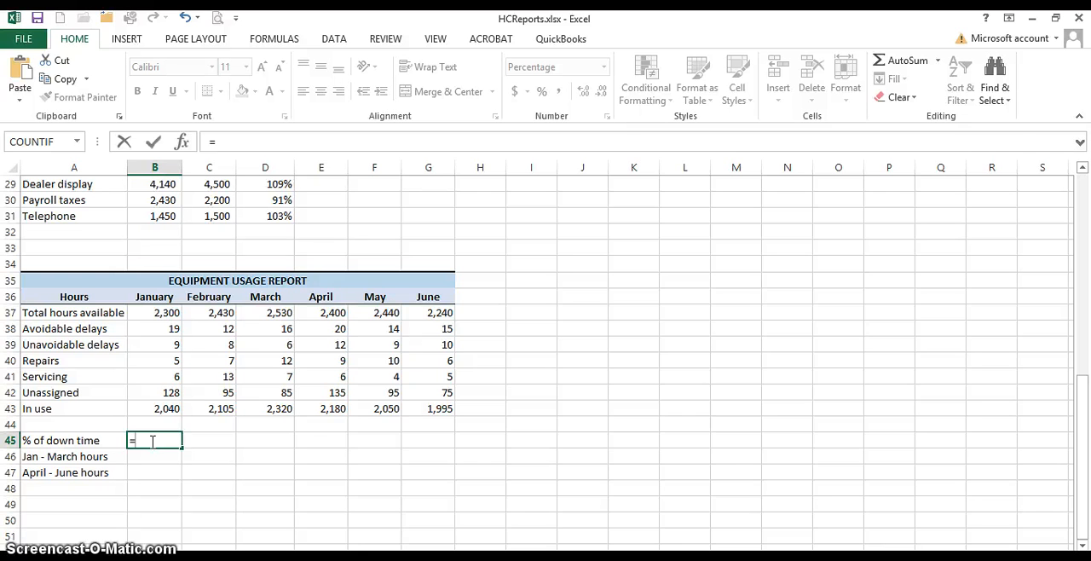
{"action": "left_click", "coordinate": [152, 313]}
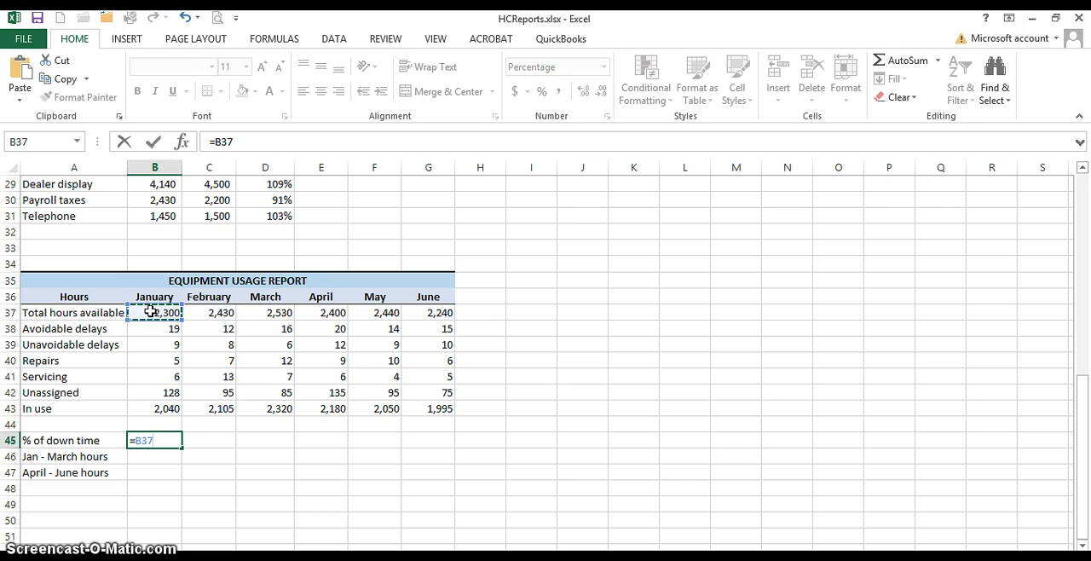
{"action": "type", "text": "-"}
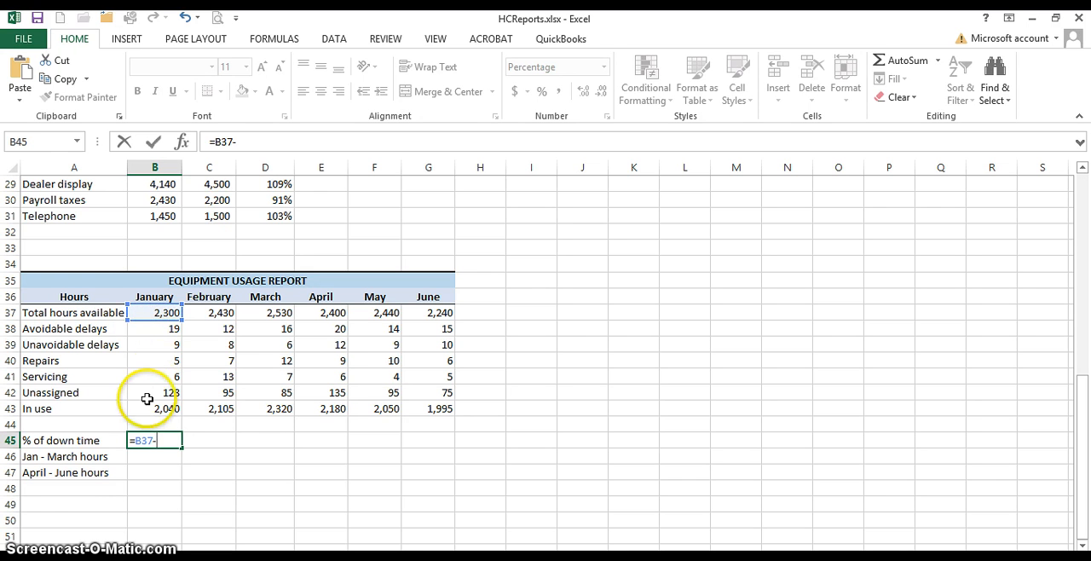
{"action": "left_click", "coordinate": [141, 408]}
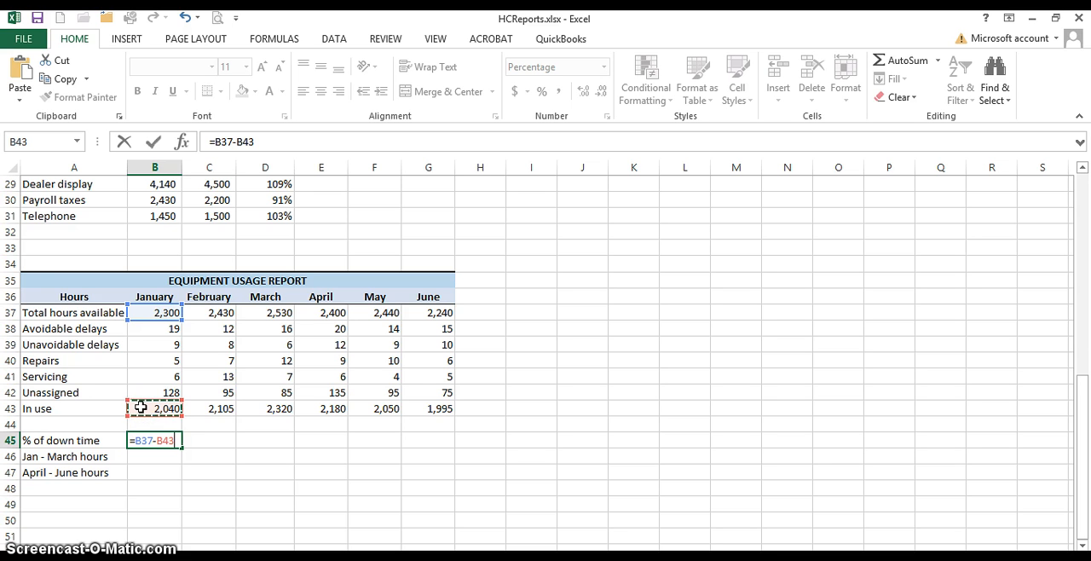
{"action": "type", "text": "/"}
{"action": "left_click", "coordinate": [143, 315]}
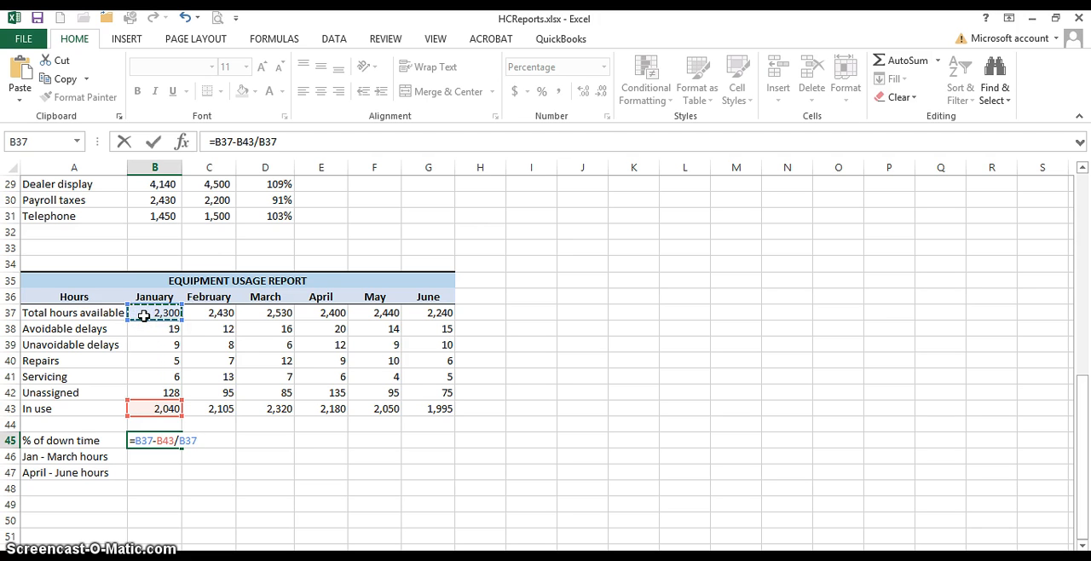
Step: Enclose the subtraction in the B45 formula in parentheses to make it =(B37-B43)/B37, and enter it
{"action": "left_click", "coordinate": [211, 138]}
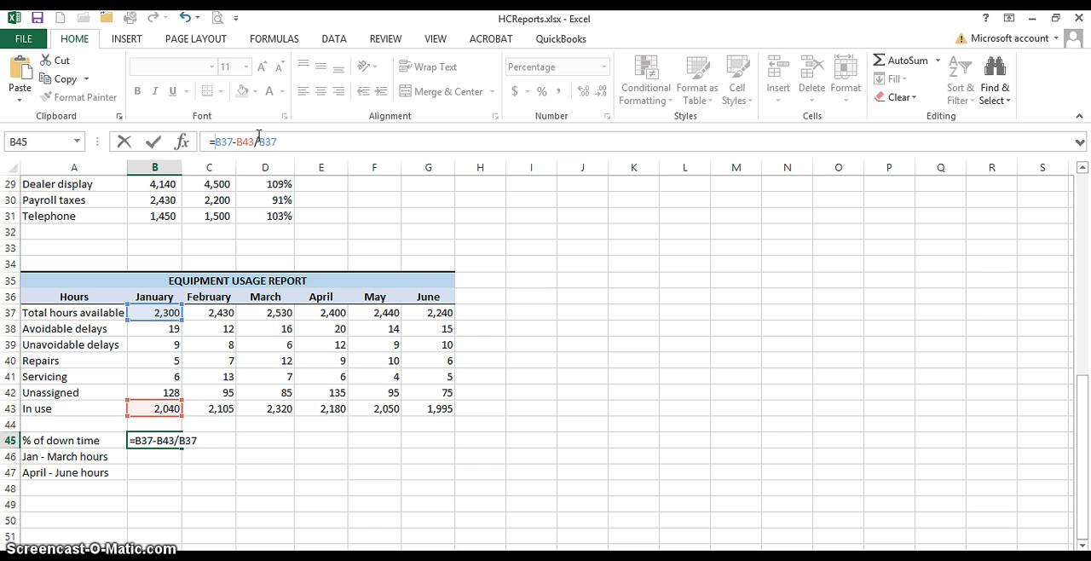
{"action": "type", "text": "("}
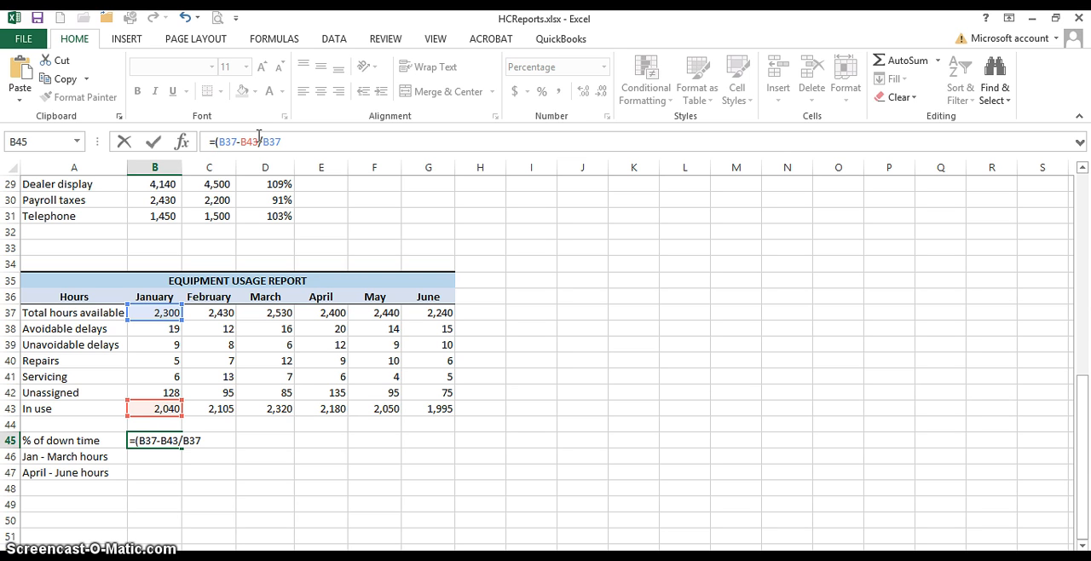
{"action": "key", "text": "Right"}
{"action": "key", "text": "Right"}
{"action": "key", "text": "Right"}
{"action": "key", "text": "Right"}
{"action": "key", "text": "Right"}
{"action": "key", "text": "Right"}
{"action": "type", "text": ")"}
{"action": "key", "text": "Return"}
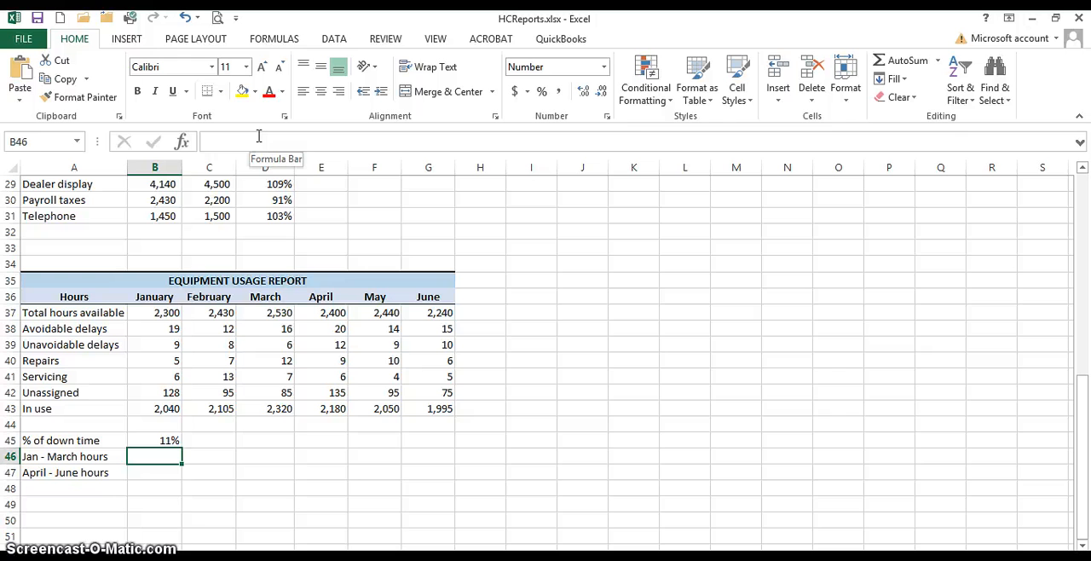
Step: Fill the % of down time formula from B45 across through G45 for the months February to June
{"action": "left_click", "coordinate": [154, 439]}
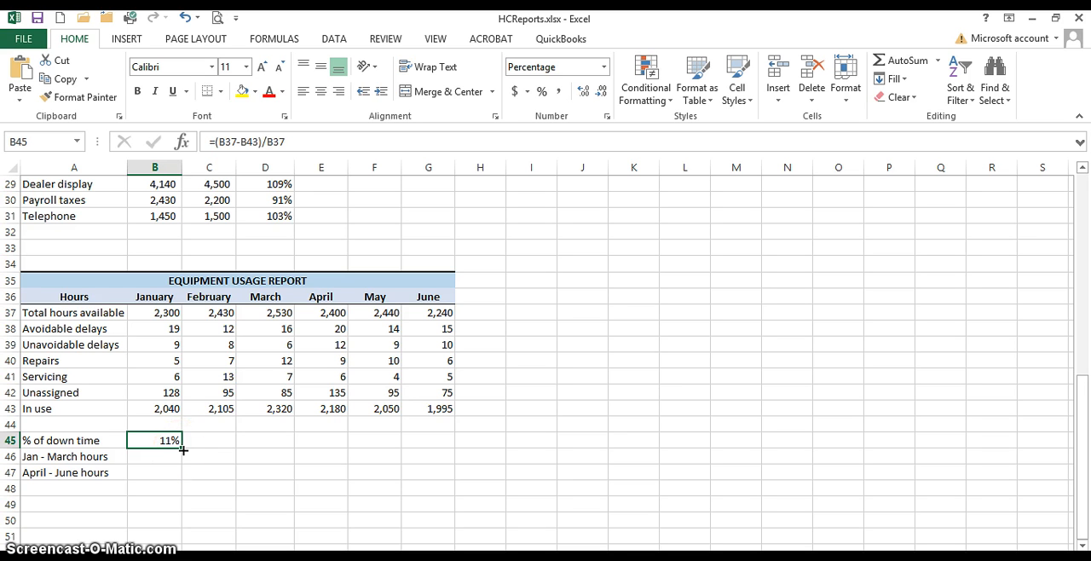
{"action": "left_click", "coordinate": [183, 449]}
{"action": "left_click_drag", "start_coordinate": [182, 449], "coordinate": [445, 444]}
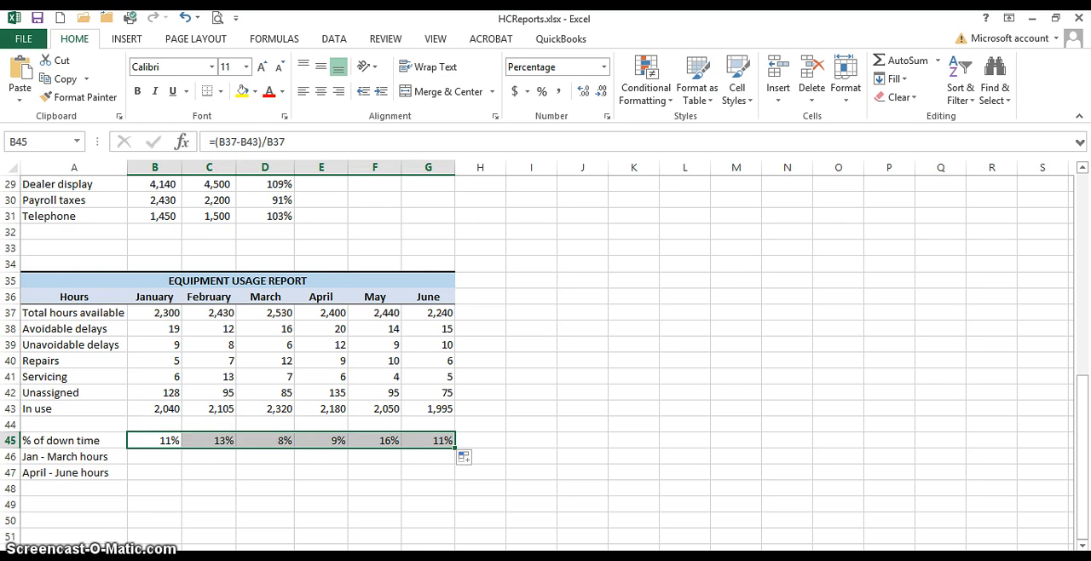
Step: Total the January to March hours available in B46 with AutoSum over the range B37:D37
{"action": "key", "text": "Down"}
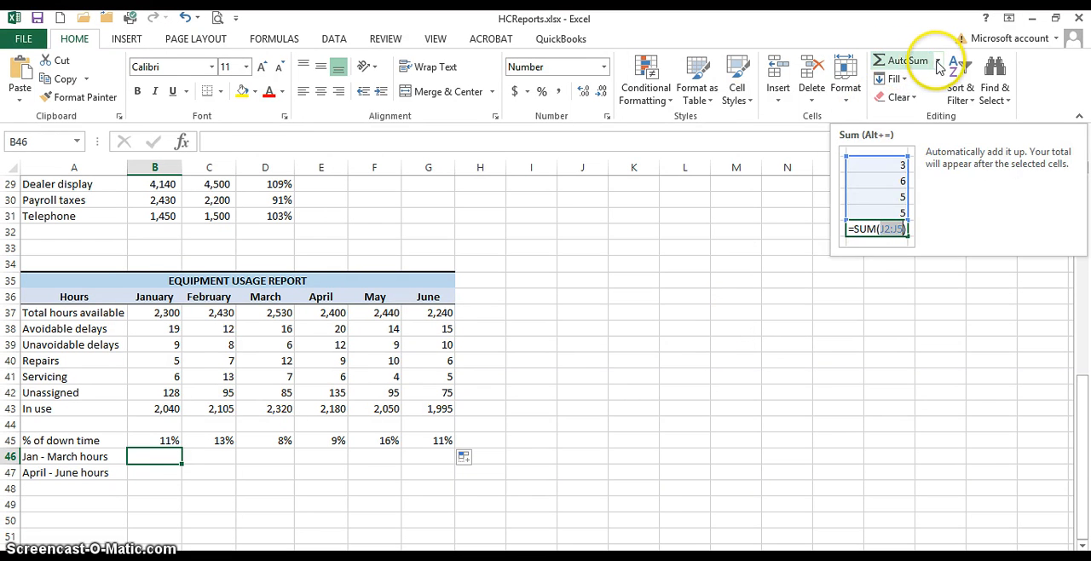
{"action": "left_click", "coordinate": [892, 66]}
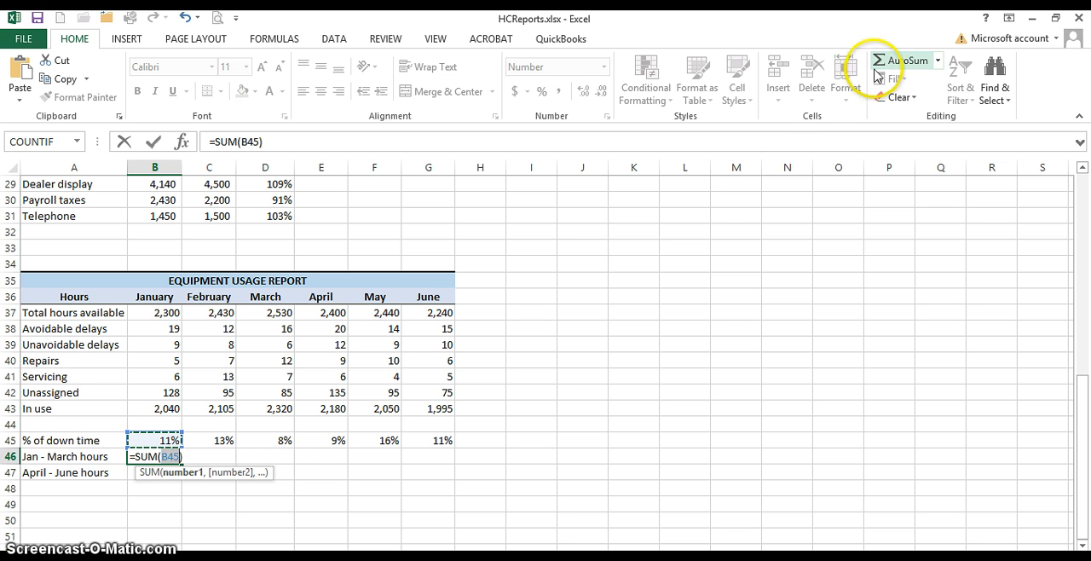
{"action": "left_click", "coordinate": [150, 313]}
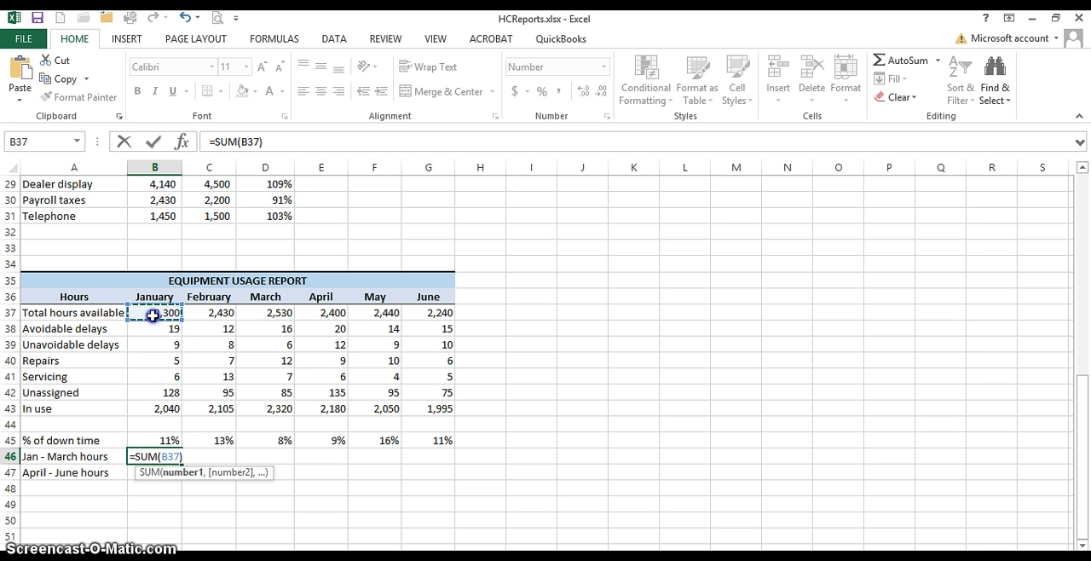
{"action": "left_click_drag", "start_coordinate": [152, 315], "coordinate": [258, 315]}
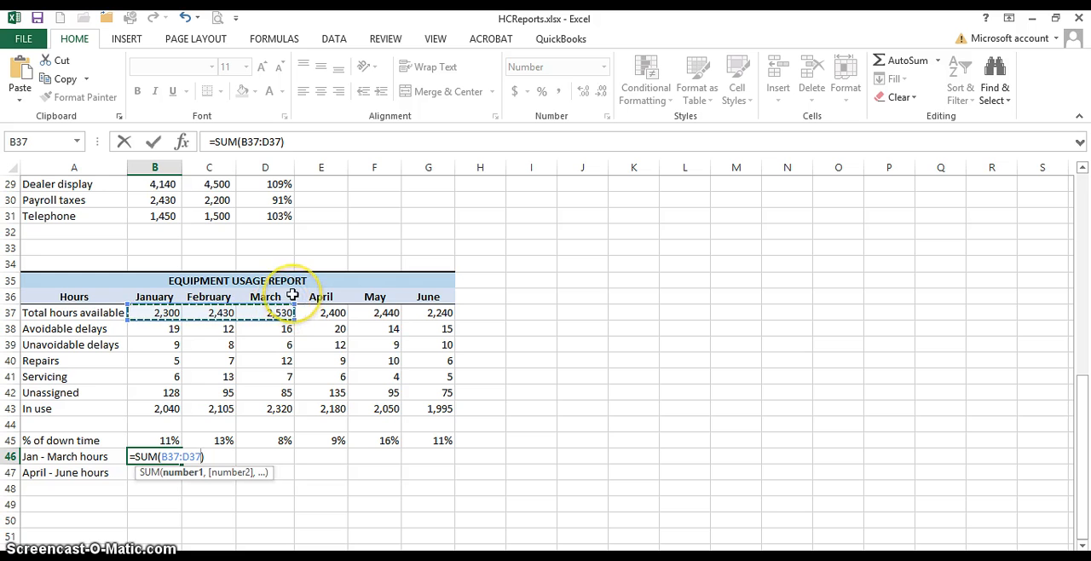
{"action": "key", "text": "Return"}
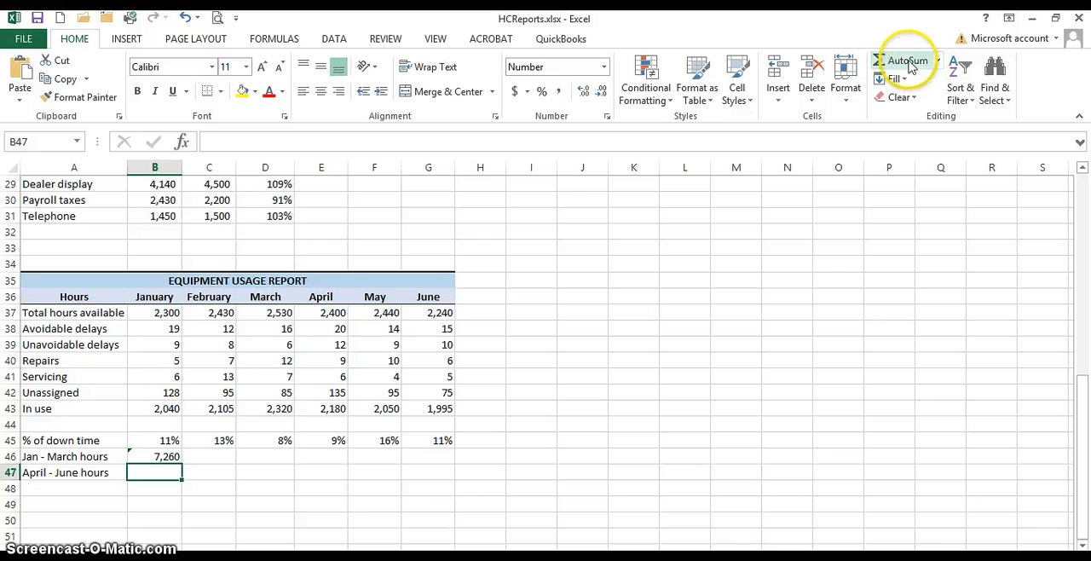
Step: Total the April to June hours available in B47 with AutoSum over the range E37:G37
{"action": "left_click", "coordinate": [908, 62]}
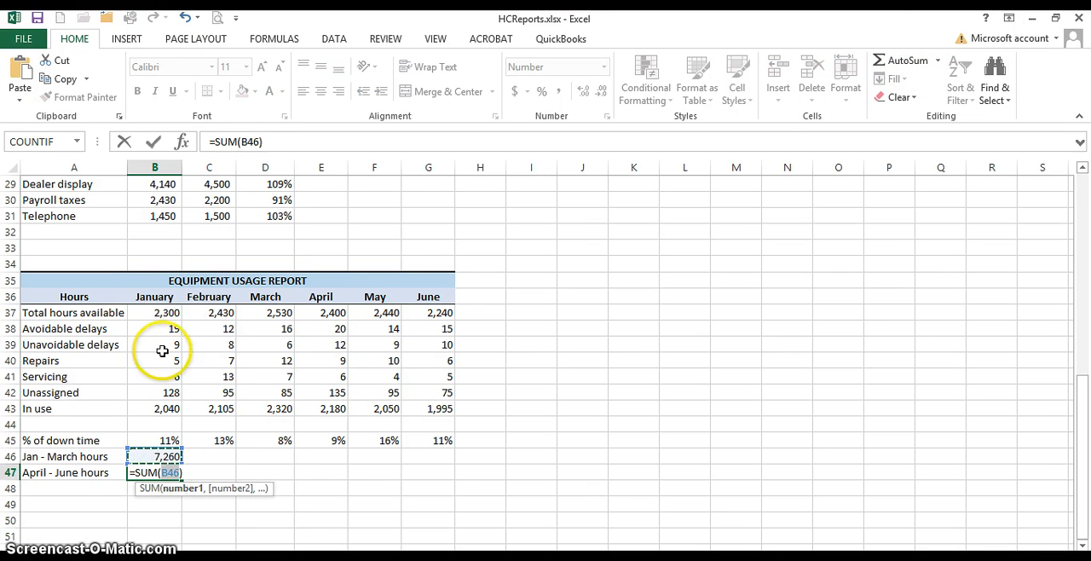
{"action": "left_click", "coordinate": [312, 312]}
{"action": "left_click_drag", "start_coordinate": [312, 313], "coordinate": [437, 311]}
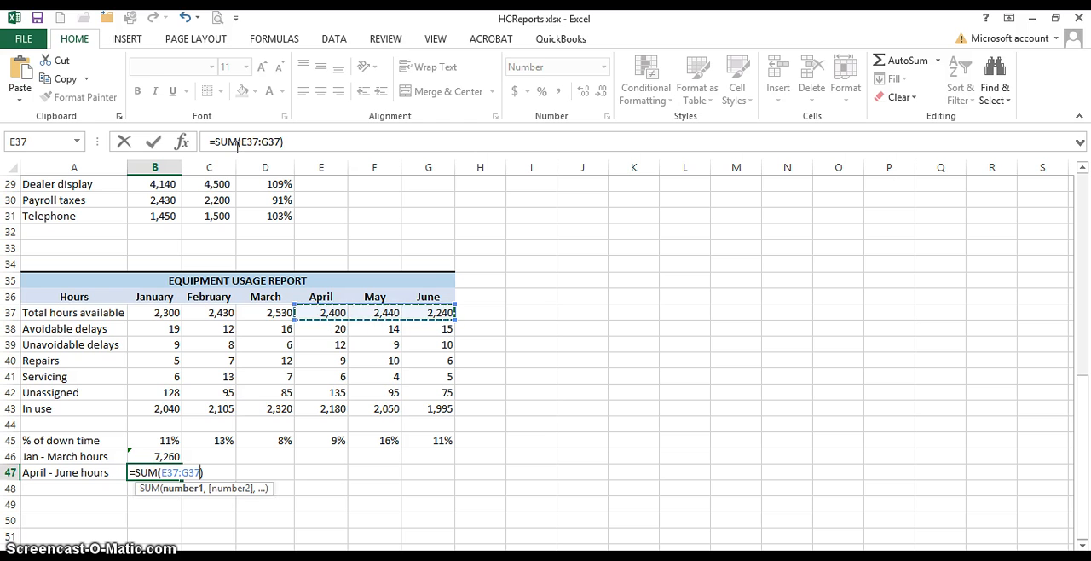
{"action": "key", "text": "Return"}
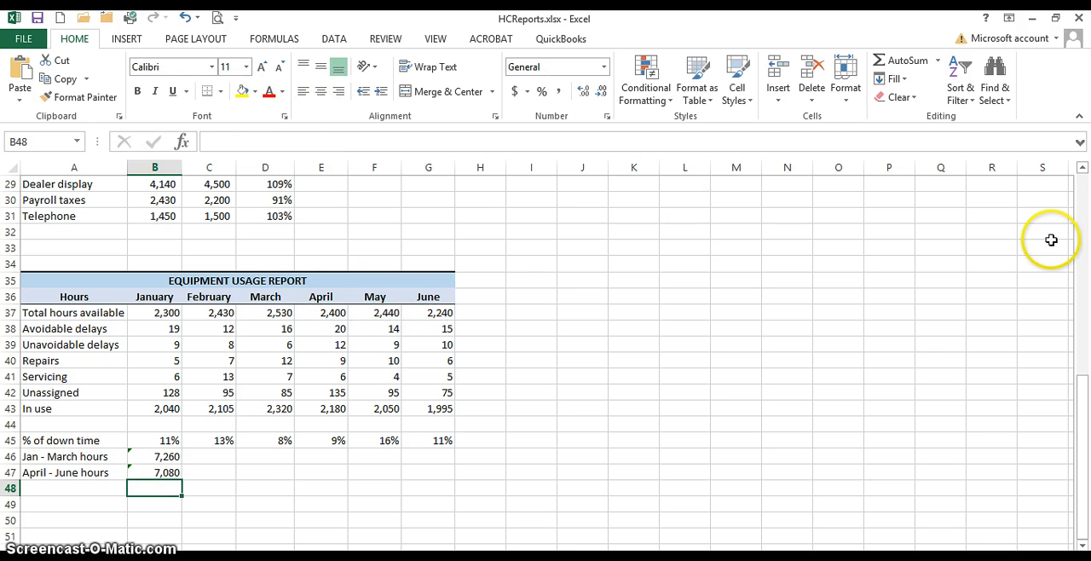
Step: Compare the SUM function in B46 with the operator formulas in Salary cell D15 and Difference cell D3
{"action": "left_click", "coordinate": [162, 456]}
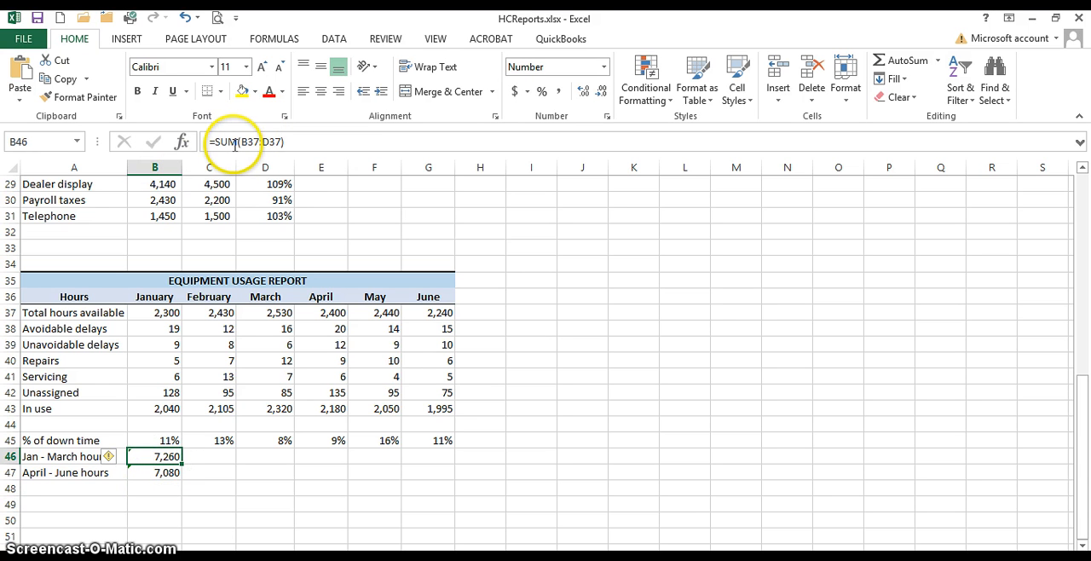
{"action": "scroll", "coordinate": [1061, 358], "scroll_direction": "up", "scroll_amount": 7}
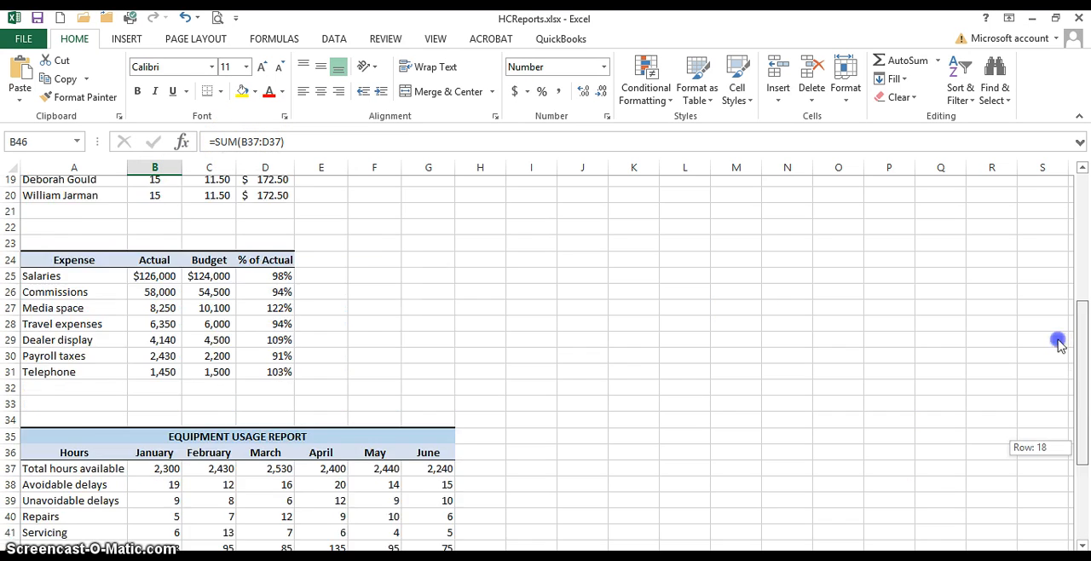
{"action": "left_click", "coordinate": [259, 296]}
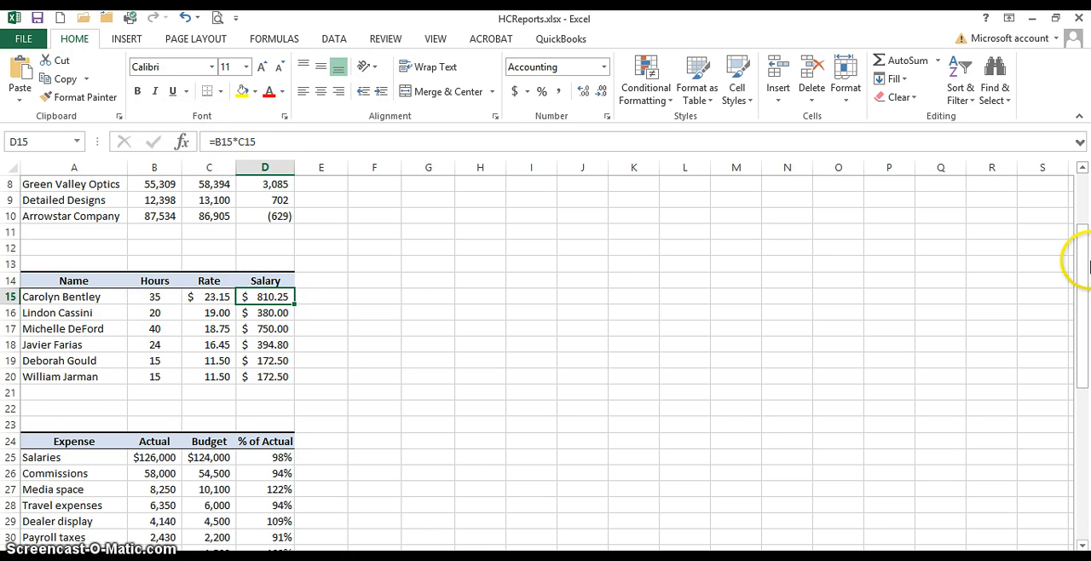
{"action": "left_click_drag", "start_coordinate": [1080, 256], "coordinate": [1080, 376]}
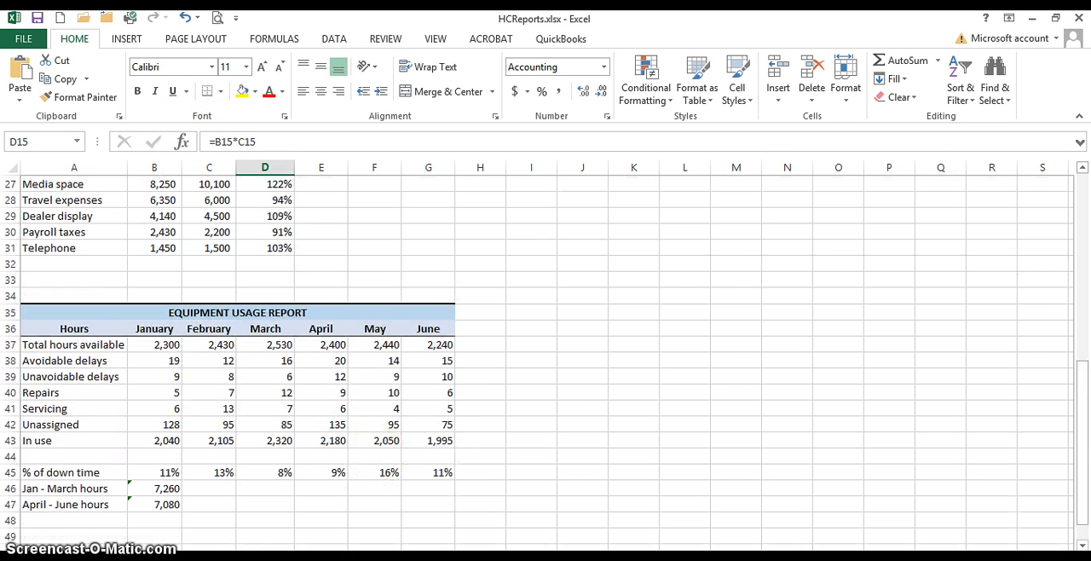
{"action": "left_click", "coordinate": [158, 488]}
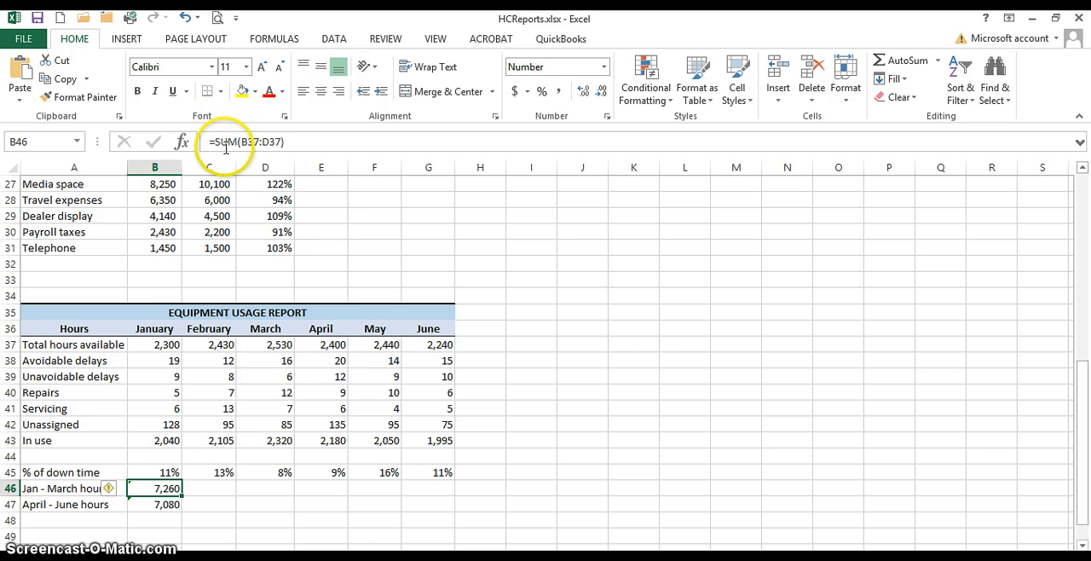
{"action": "left_click_drag", "start_coordinate": [1077, 439], "coordinate": [1088, 232]}
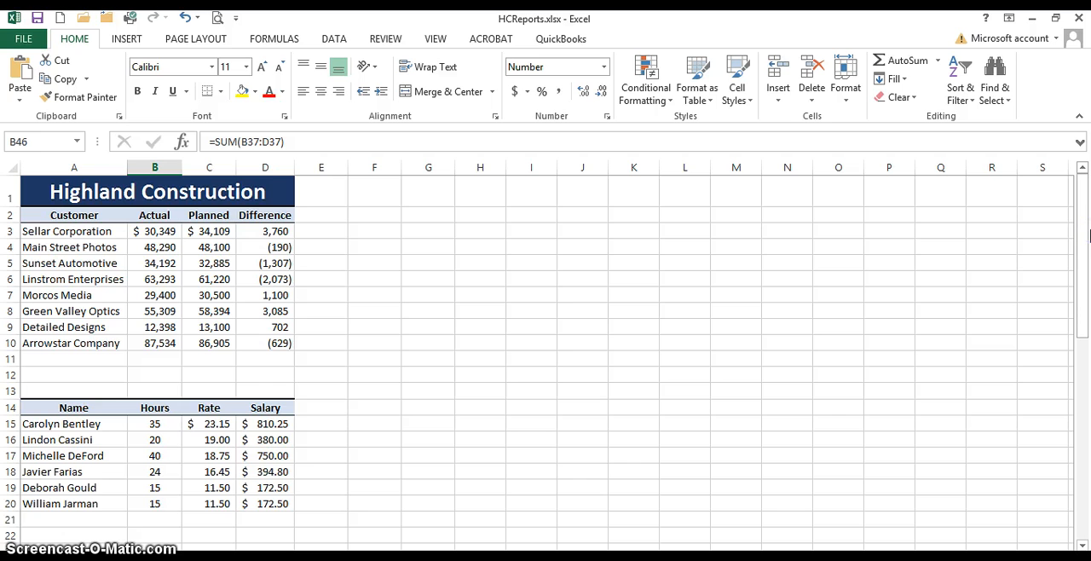
{"action": "left_click", "coordinate": [253, 232]}
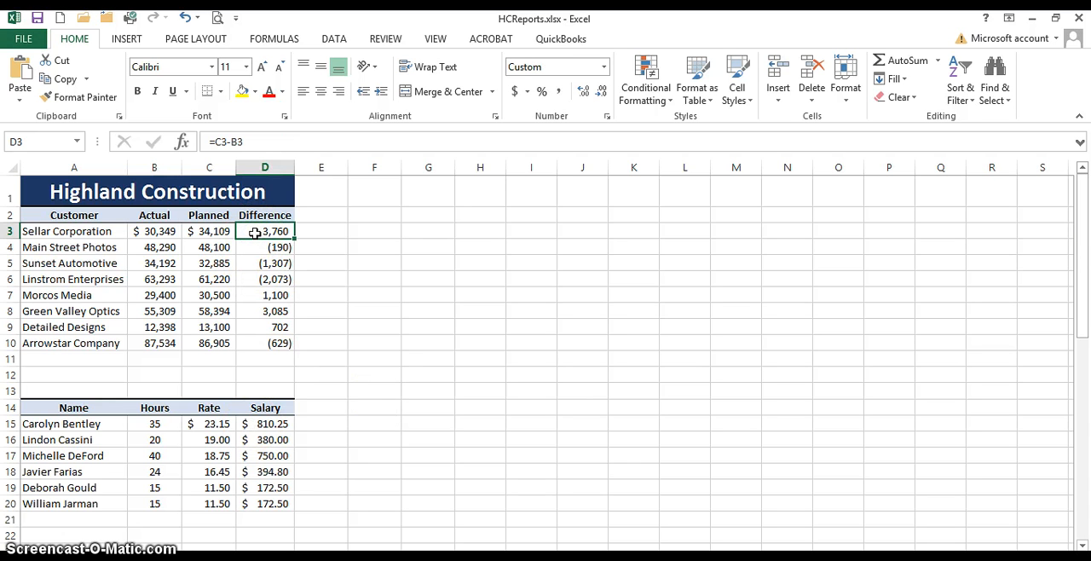